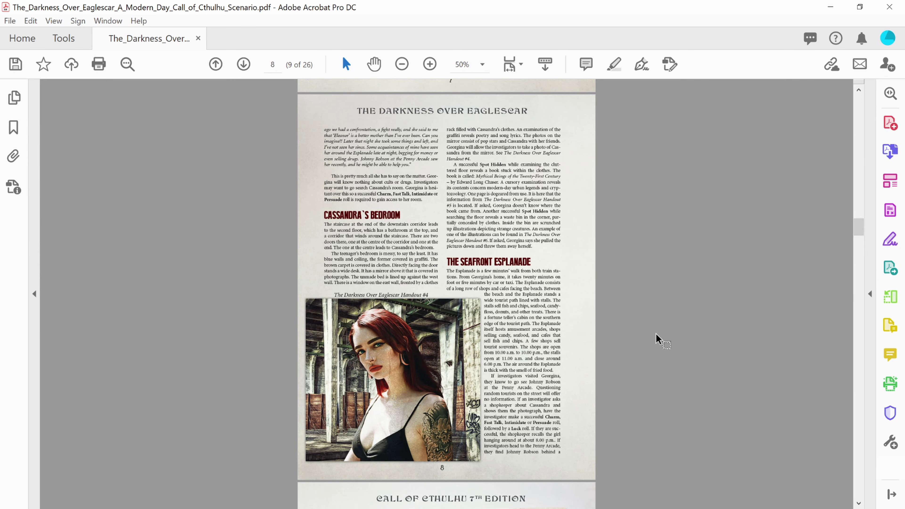
Examine the separate image pieces that make up the Handout #3 newspaper clipping on page 7
{"action": "scroll", "coordinate": [760, 289], "scroll_direction": "up", "scroll_amount": 5}
{"action": "scroll", "coordinate": [762, 295], "scroll_direction": "up", "scroll_amount": 5}
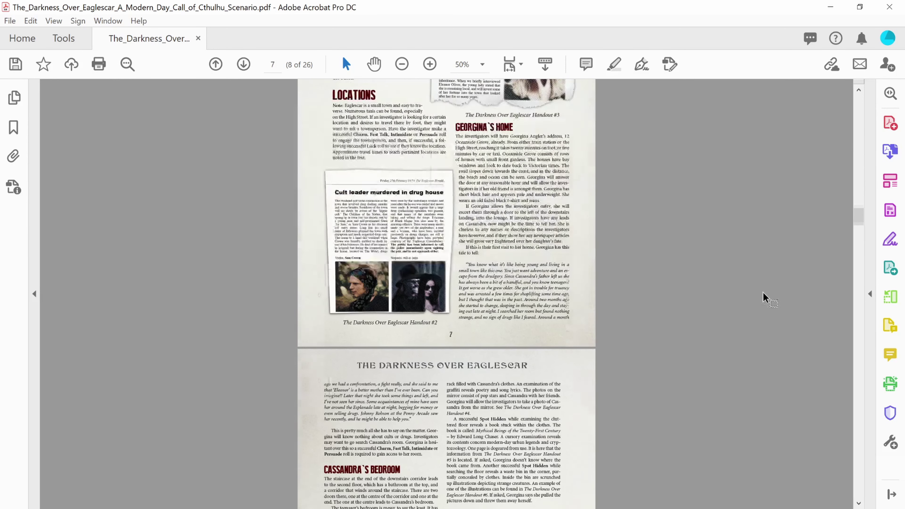
{"action": "left_click", "coordinate": [473, 235]}
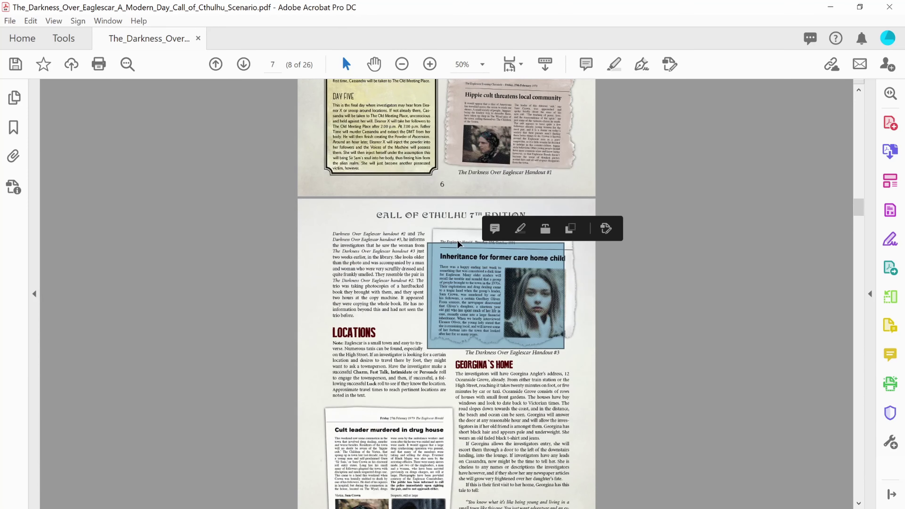
{"action": "left_click", "coordinate": [459, 234]}
{"action": "left_click", "coordinate": [572, 282]}
{"action": "left_click", "coordinate": [526, 269]}
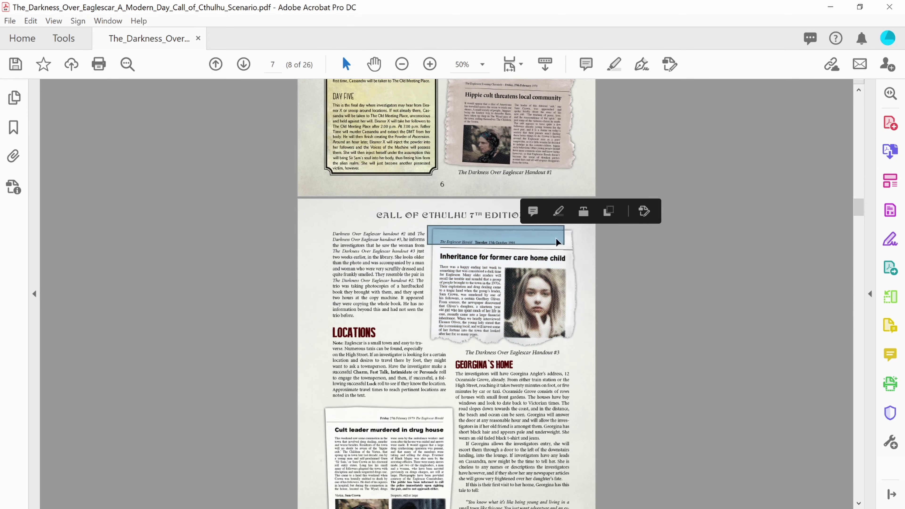
{"action": "left_click", "coordinate": [493, 287]}
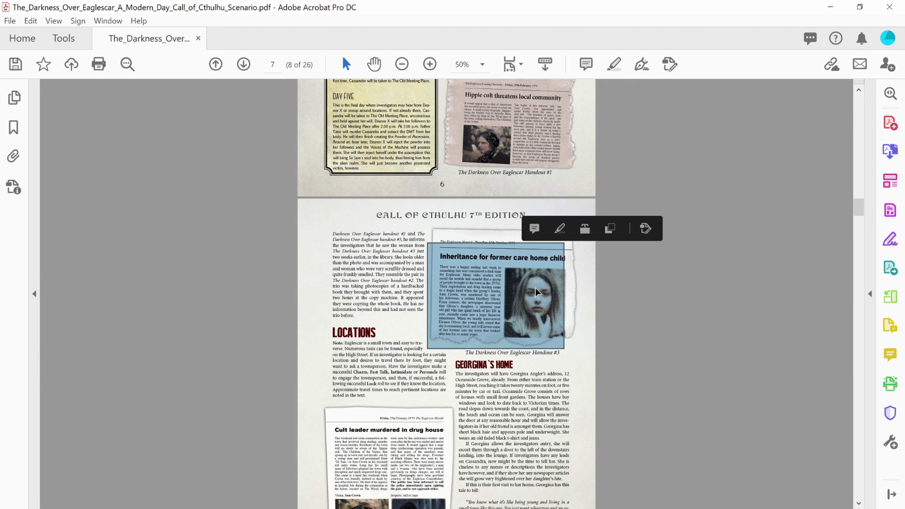
{"action": "right_click", "coordinate": [471, 318]}
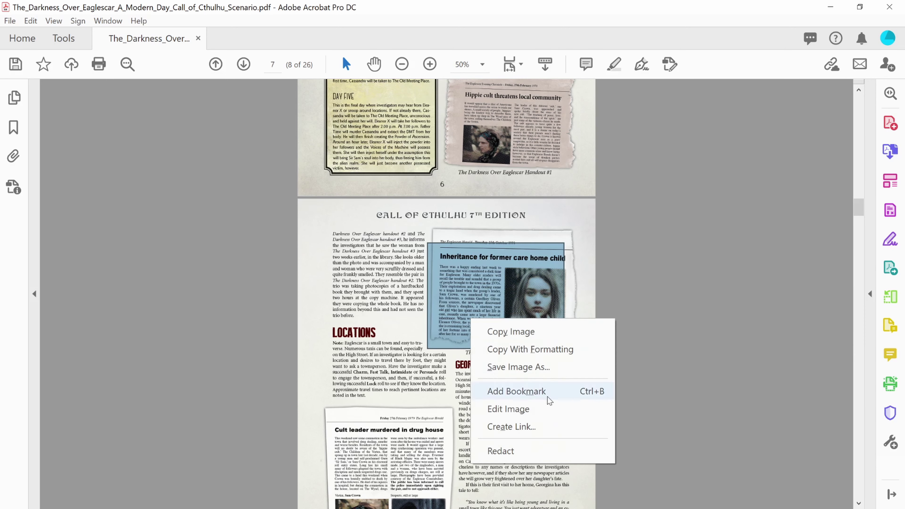
{"action": "left_click", "coordinate": [548, 337]}
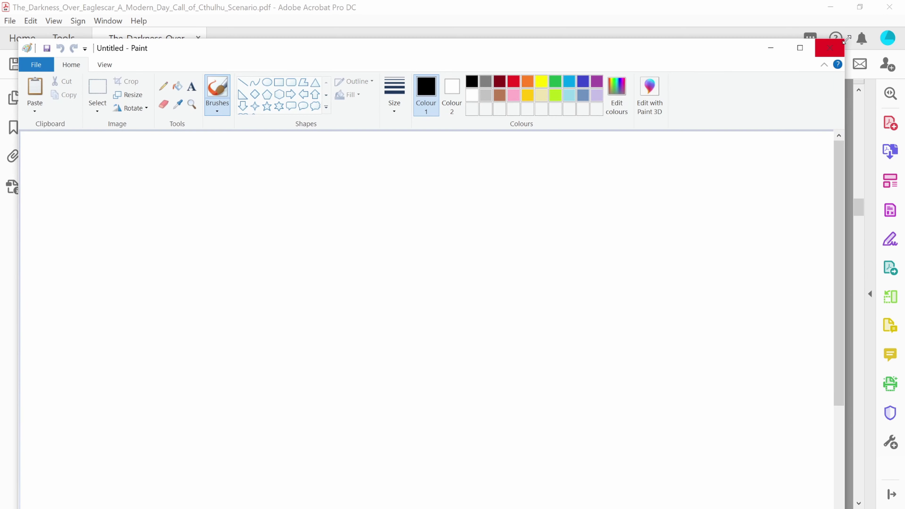
{"action": "left_click", "coordinate": [842, 42]}
{"action": "left_click", "coordinate": [210, 162]}
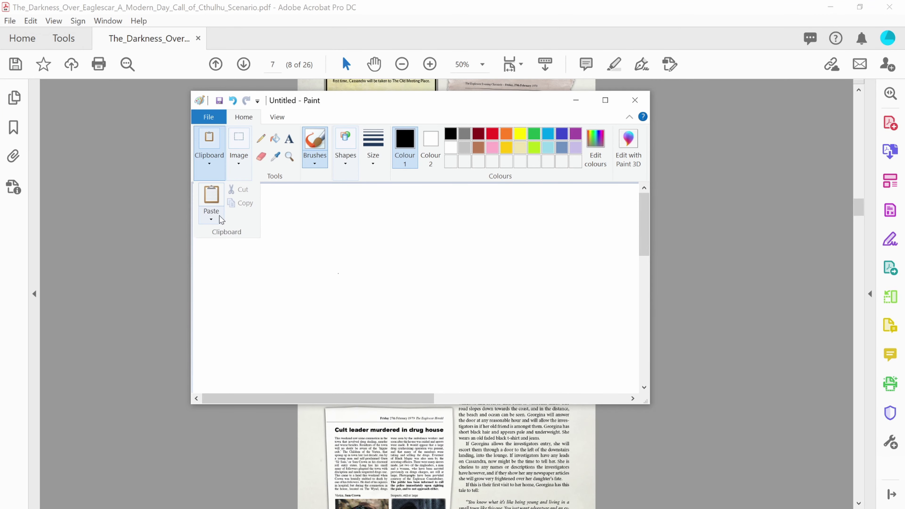
{"action": "left_click", "coordinate": [211, 204]}
{"action": "mouse_move", "coordinate": [509, 194]}
{"action": "left_mouse_down"}
{"action": "mouse_move", "coordinate": [506, 267]}
{"action": "mouse_move", "coordinate": [519, 219]}
{"action": "left_mouse_up"}
{"action": "key", "text": "Delete"}
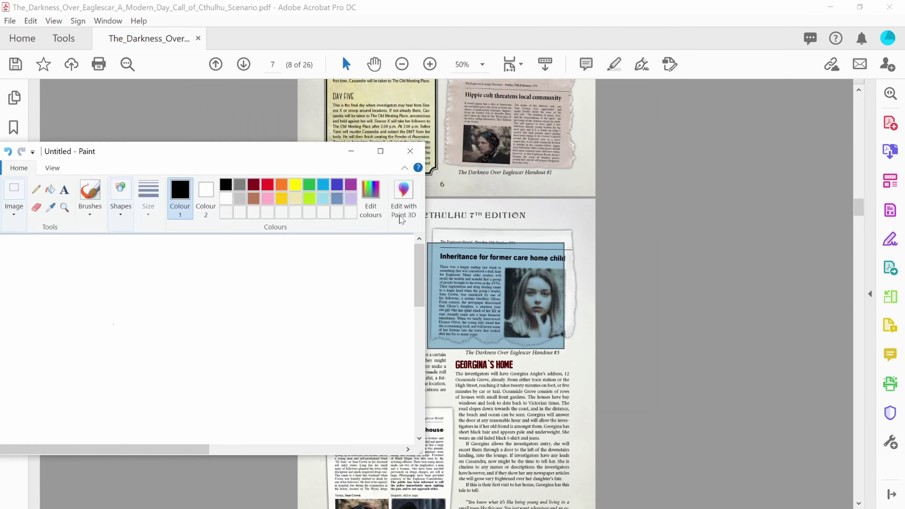
Copy the header strip image of Handout #3 from the PDF and paste it onto the blank Paint canvas
{"action": "left_click", "coordinate": [482, 240]}
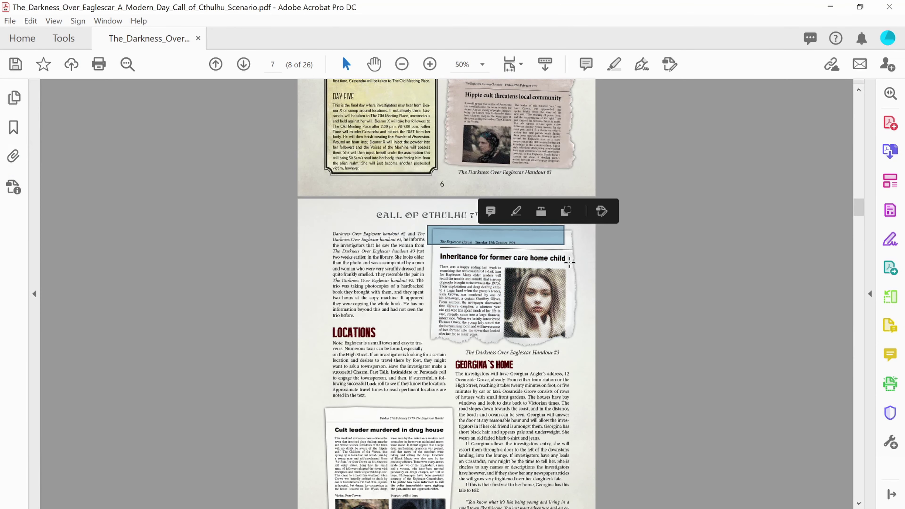
{"action": "left_click", "coordinate": [523, 242]}
{"action": "left_click_drag", "start_coordinate": [523, 241], "coordinate": [489, 246]}
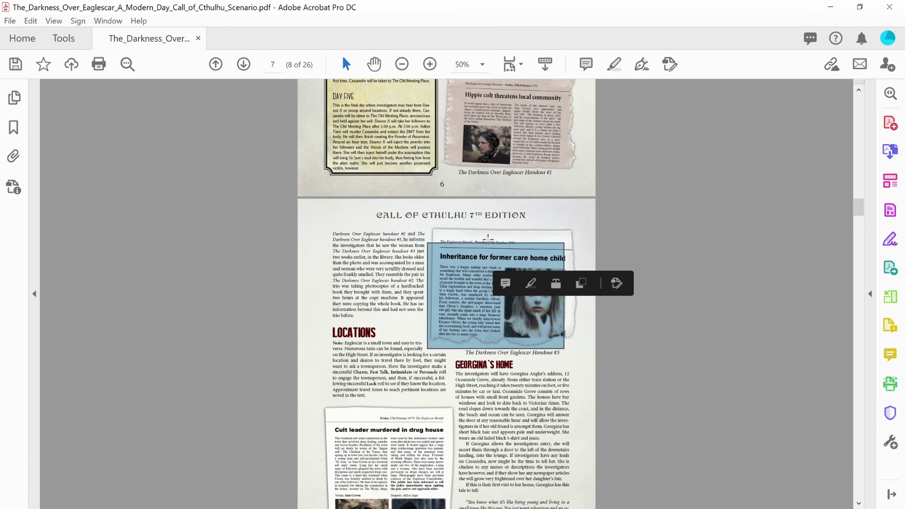
{"action": "right_click", "coordinate": [487, 239]}
{"action": "left_click", "coordinate": [567, 253]}
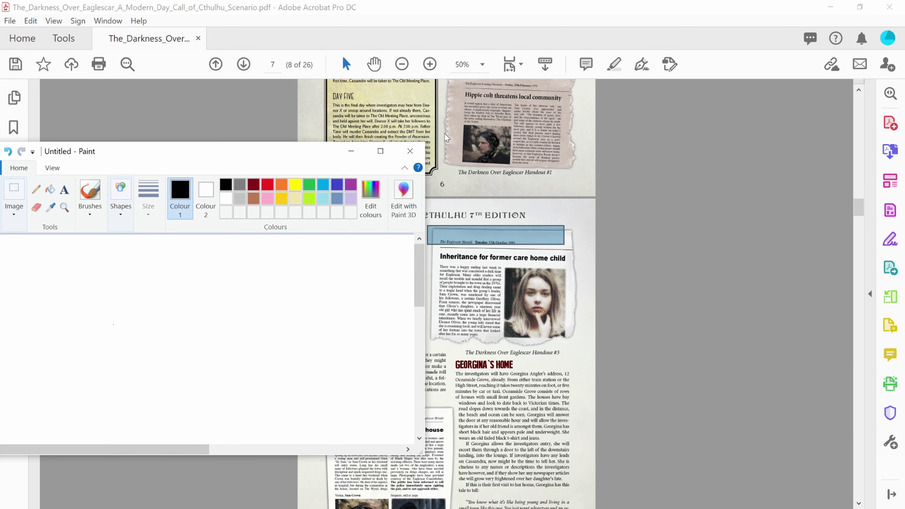
{"action": "left_click_drag", "start_coordinate": [231, 156], "coordinate": [445, 119]}
{"action": "right_click", "coordinate": [263, 261]}
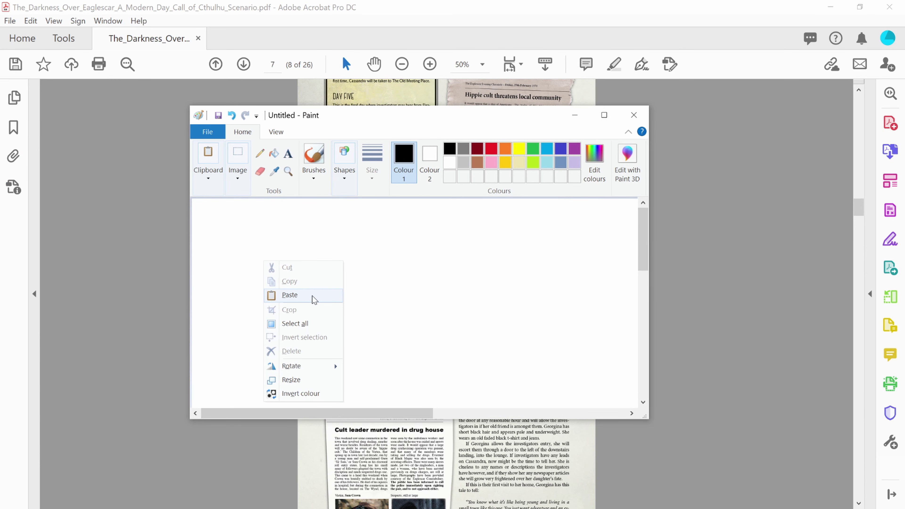
{"action": "key", "text": "Return"}
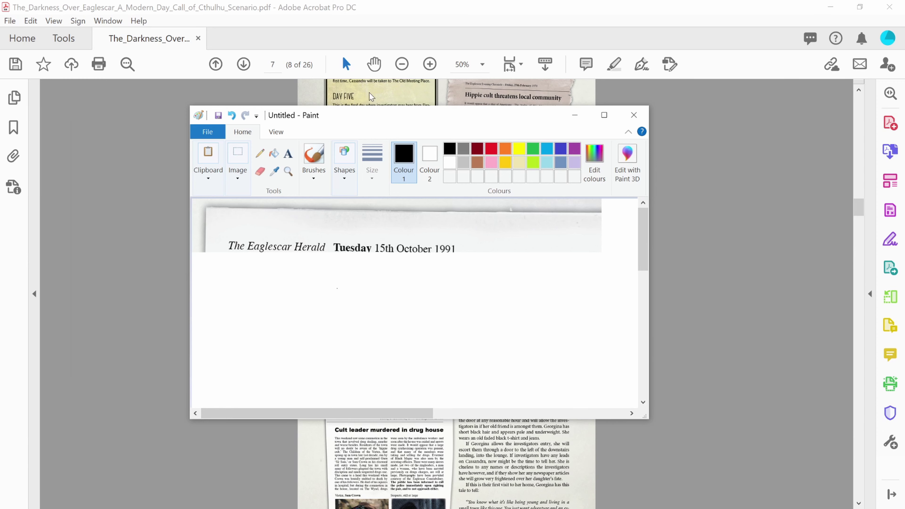
Switch back to the PDF and copy the main article image of Handout #3
{"action": "left_click_drag", "start_coordinate": [370, 117], "coordinate": [255, 94]}
{"action": "left_click", "coordinate": [522, 299]}
{"action": "right_click", "coordinate": [507, 312]}
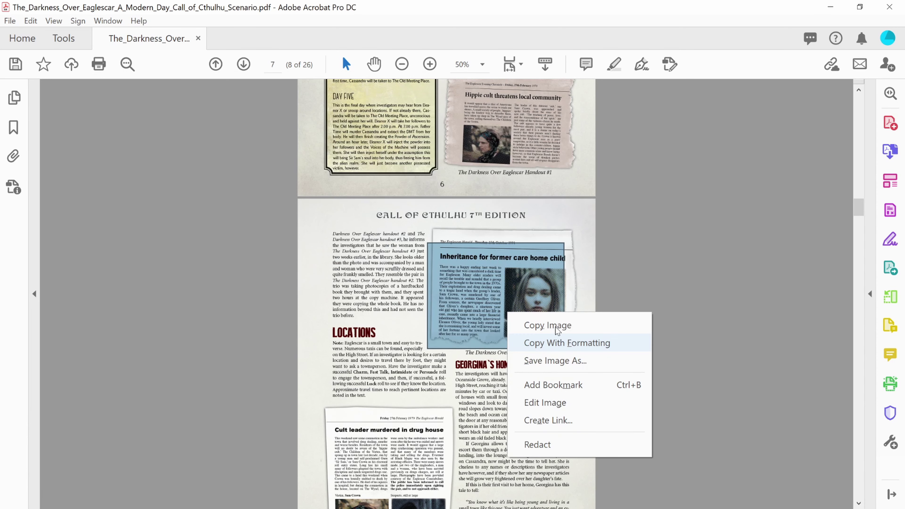
{"action": "left_click", "coordinate": [545, 324]}
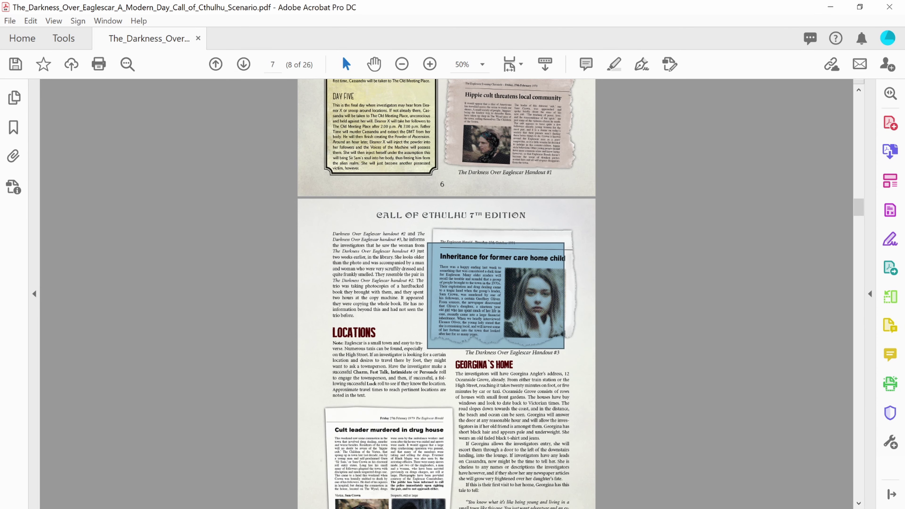
Paste the main article piece into Paint and align it directly beneath the Eaglescar Herald header strip
{"action": "key", "text": "alt+Tab"}
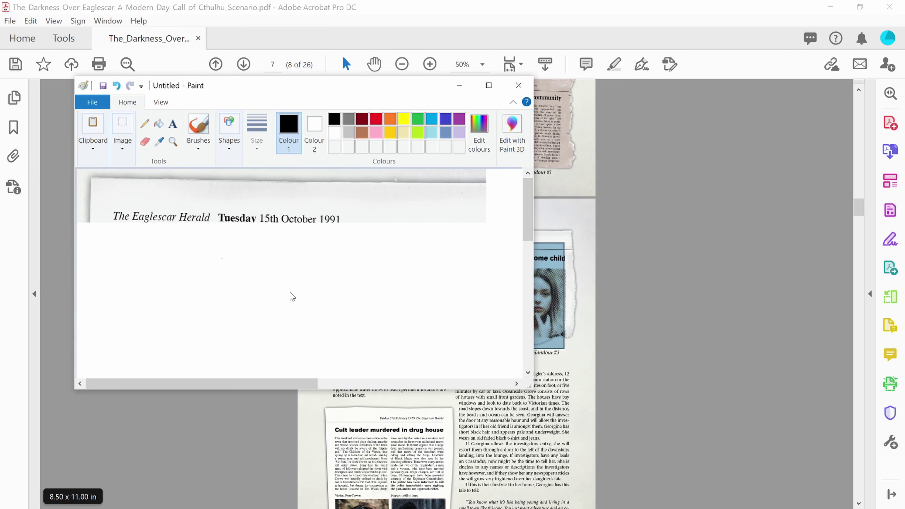
{"action": "right_click", "coordinate": [290, 294]}
{"action": "left_click", "coordinate": [93, 141]}
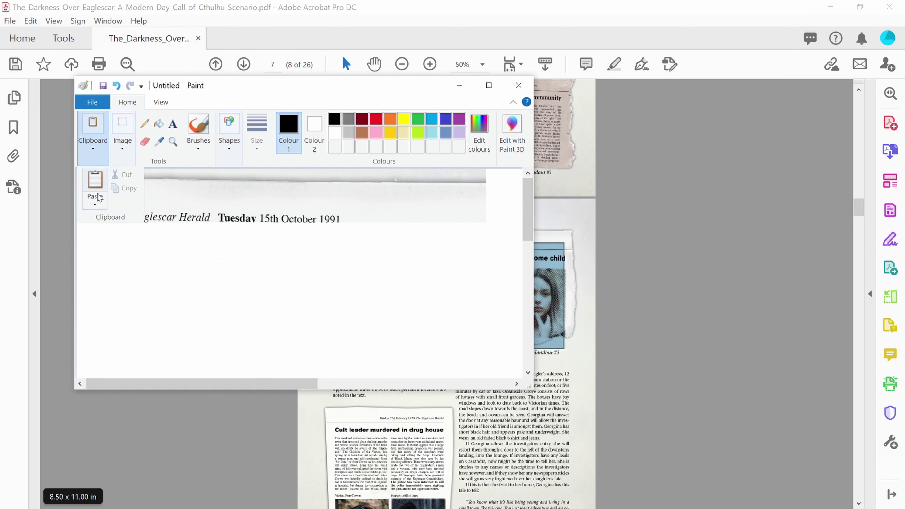
{"action": "key", "text": "ctrl+v"}
{"action": "left_click_drag", "start_coordinate": [291, 229], "coordinate": [297, 288]}
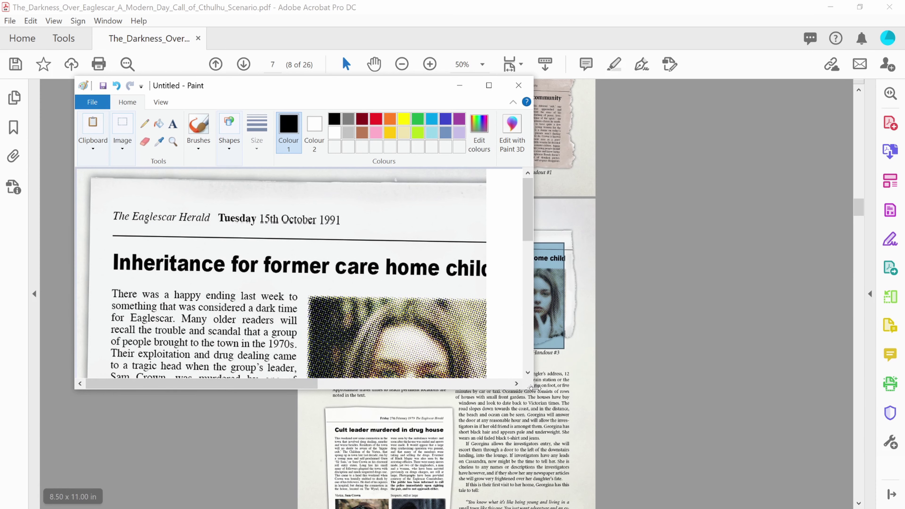
Copy the narrow torn-edge image on the right side of Handout #3 from the PDF
{"action": "left_click", "coordinate": [571, 303]}
{"action": "right_click", "coordinate": [571, 304]}
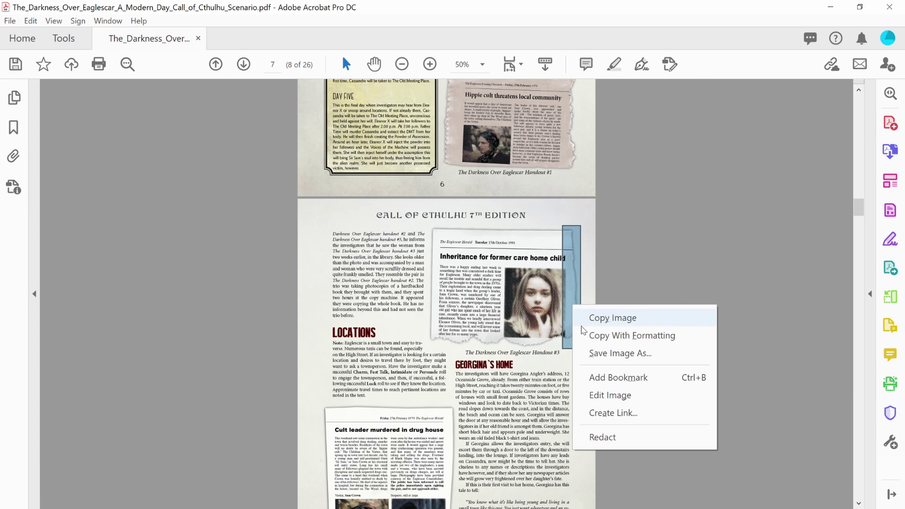
{"action": "left_click", "coordinate": [602, 320]}
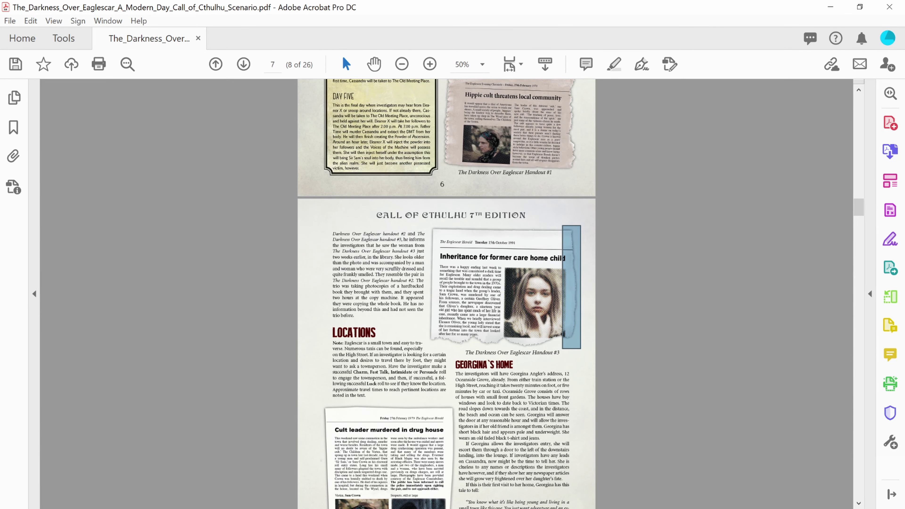
Paste the torn-edge strip into Paint and align it with the article's right side to complete the clipping
{"action": "key", "text": "alt+Tab"}
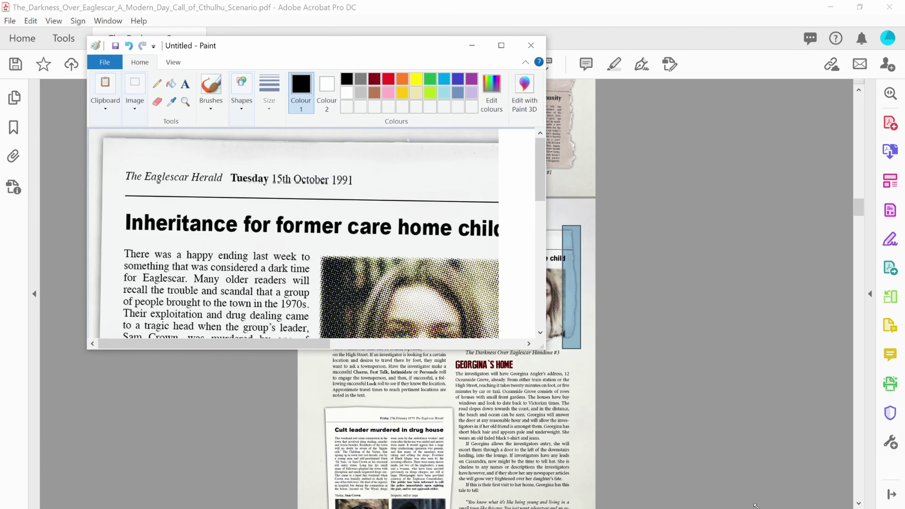
{"action": "left_click_drag", "start_coordinate": [758, 505], "coordinate": [755, 505]}
{"action": "right_click", "coordinate": [561, 310]}
{"action": "left_click", "coordinate": [596, 344]}
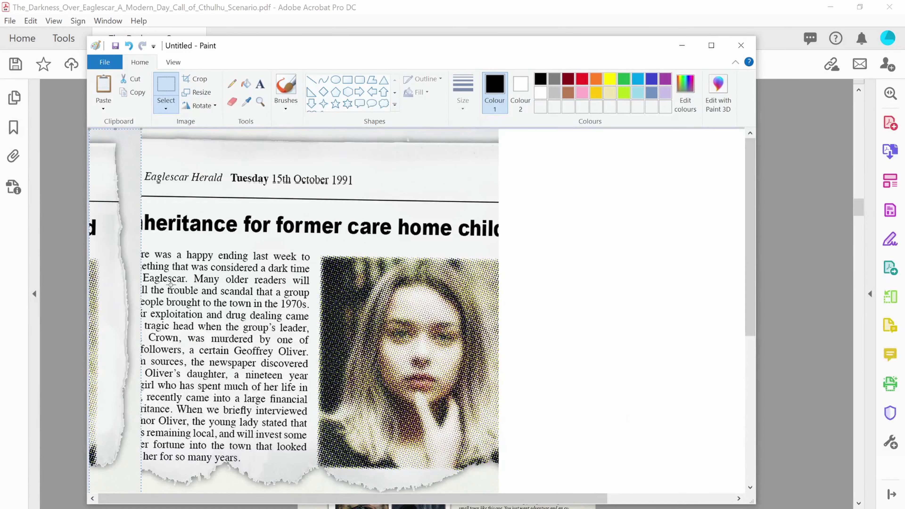
{"action": "left_click_drag", "start_coordinate": [530, 303], "coordinate": [526, 303]}
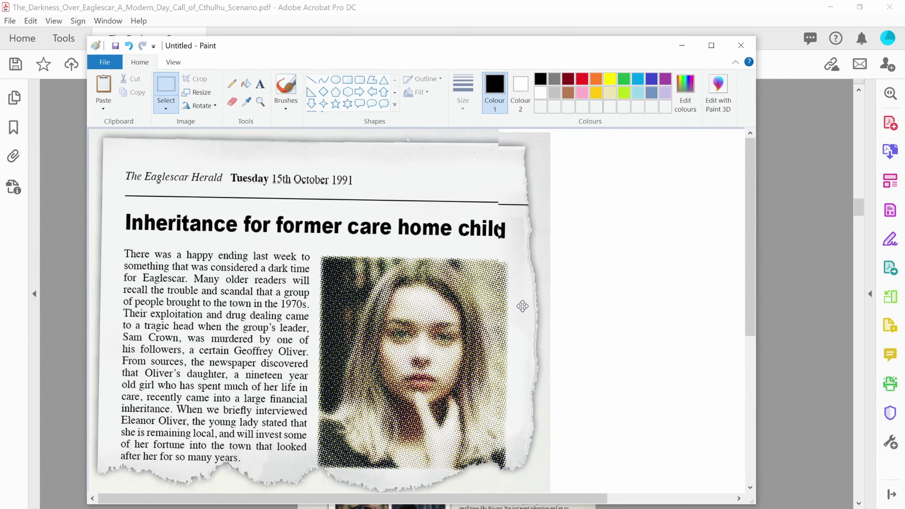
{"action": "left_click", "coordinate": [646, 283]}
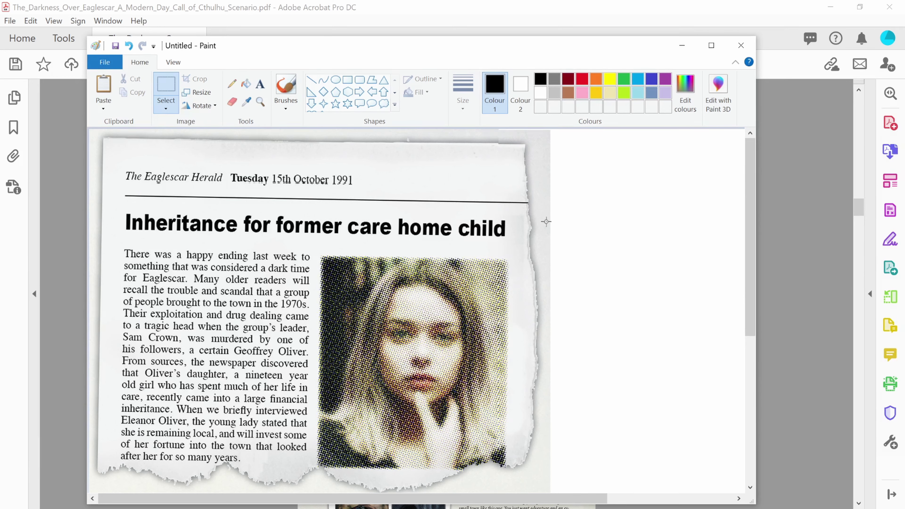
Save the assembled clipping as the PNG file Handout1 in the Temp1 folder
{"action": "key", "text": "alt"}
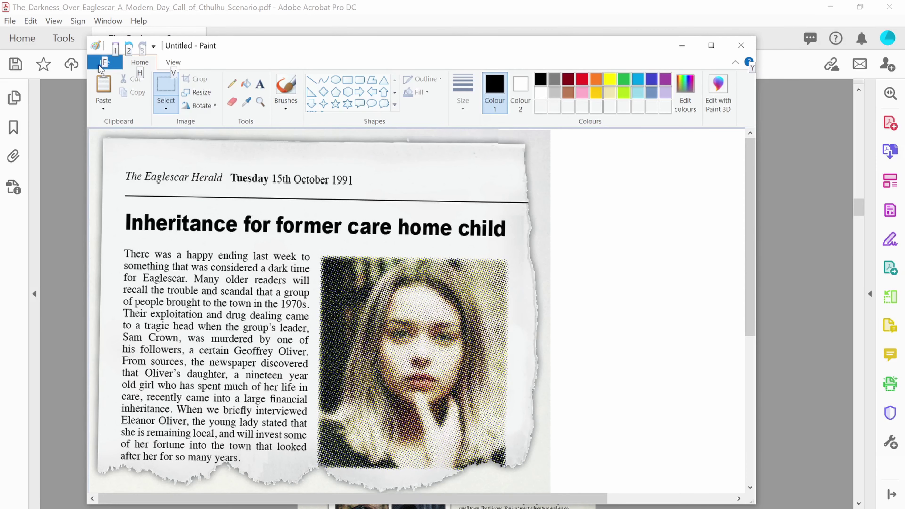
{"action": "key", "text": "1"}
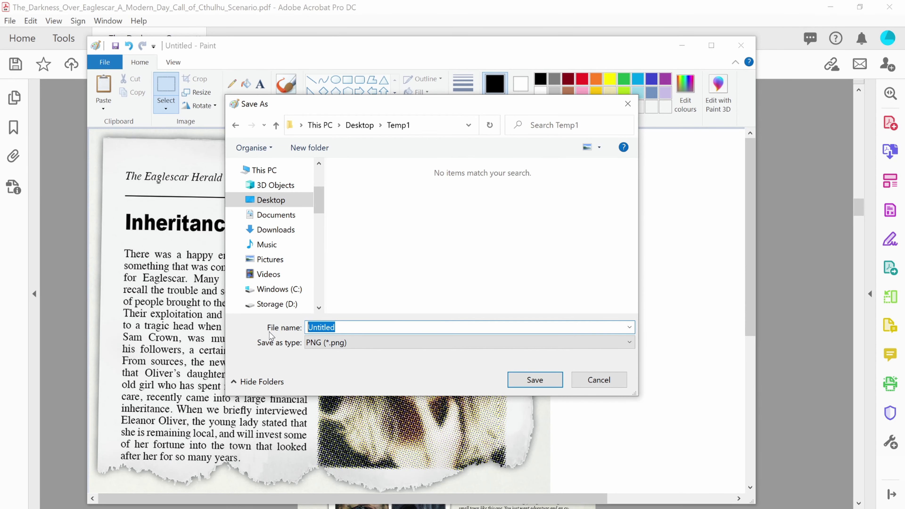
{"action": "type", "text": "H"}
{"action": "type", "text": "andout1"}
{"action": "key", "text": "Return"}
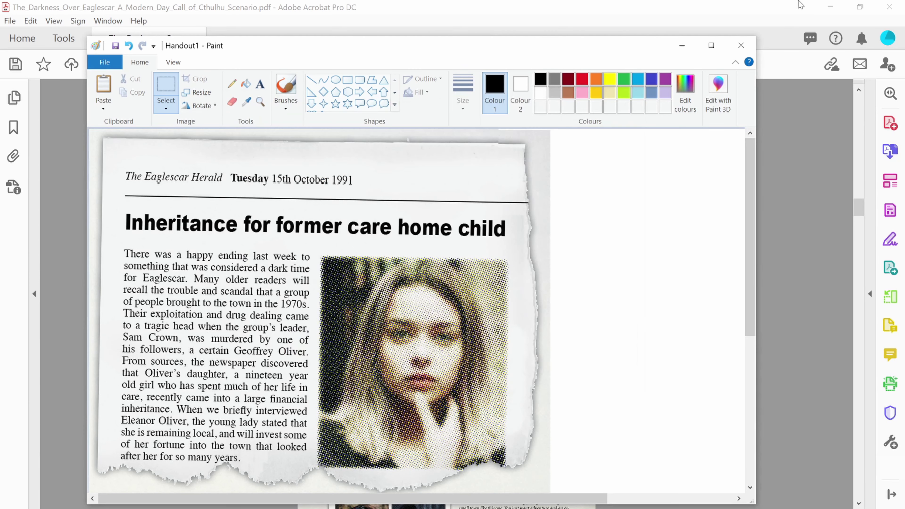
Find Handout1 in the Temp1 folder on the desktop and open it in Paint
{"action": "left_click", "coordinate": [831, 8]}
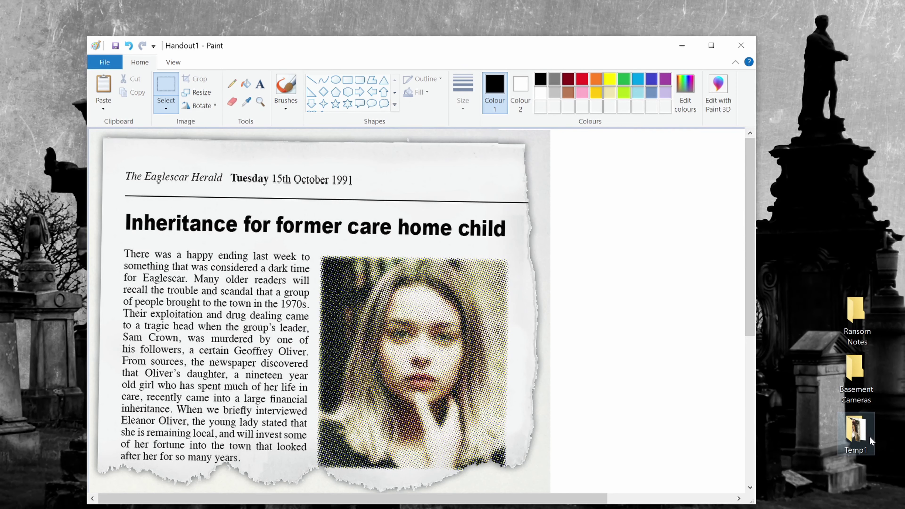
{"action": "double_click", "coordinate": [868, 431]}
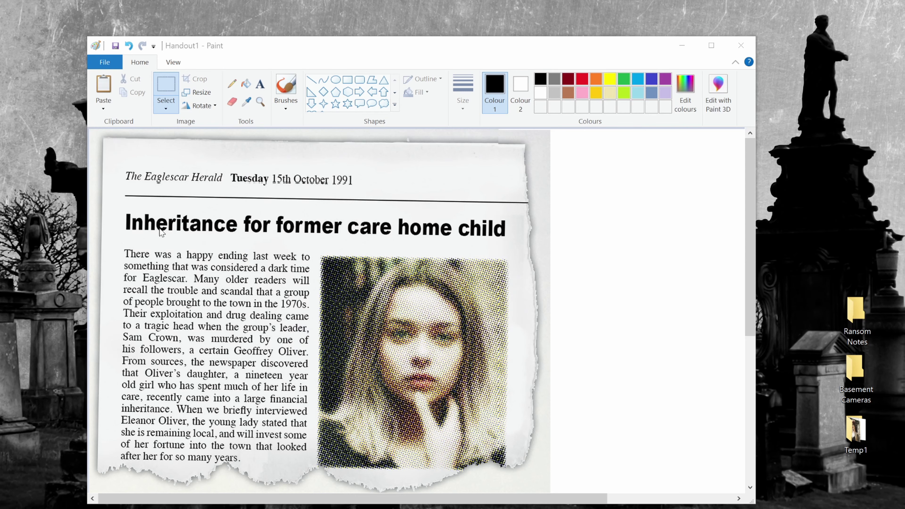
{"action": "double_click", "coordinate": [419, 246]}
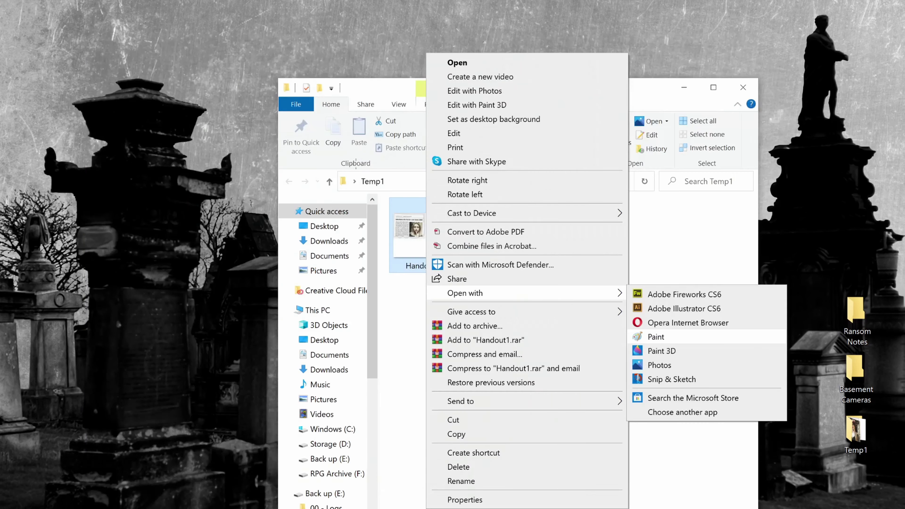
{"action": "left_click", "coordinate": [667, 168]}
{"action": "scroll", "coordinate": [667, 260], "scroll_direction": "down", "scroll_amount": 5}
{"action": "scroll", "coordinate": [667, 260], "scroll_direction": "up", "scroll_amount": 3}
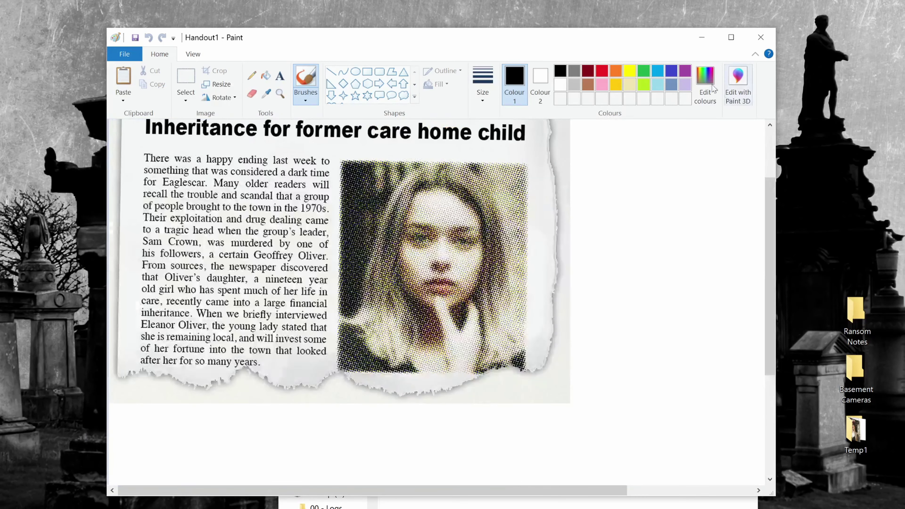
{"action": "left_click_drag", "start_coordinate": [603, 36], "coordinate": [589, 26]}
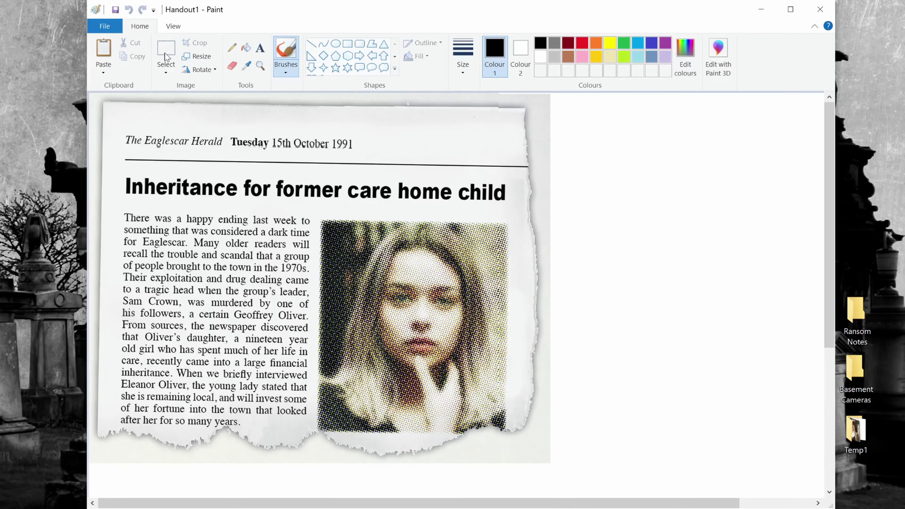
Select the newspaper clipping area and crop the image to it, removing the surrounding white canvas
{"action": "left_click", "coordinate": [166, 53]}
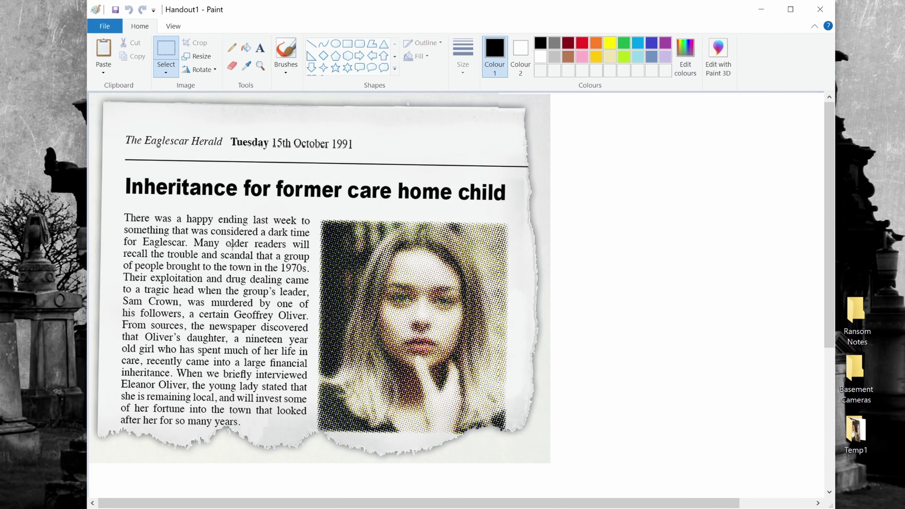
{"action": "key", "text": "ctrl+a"}
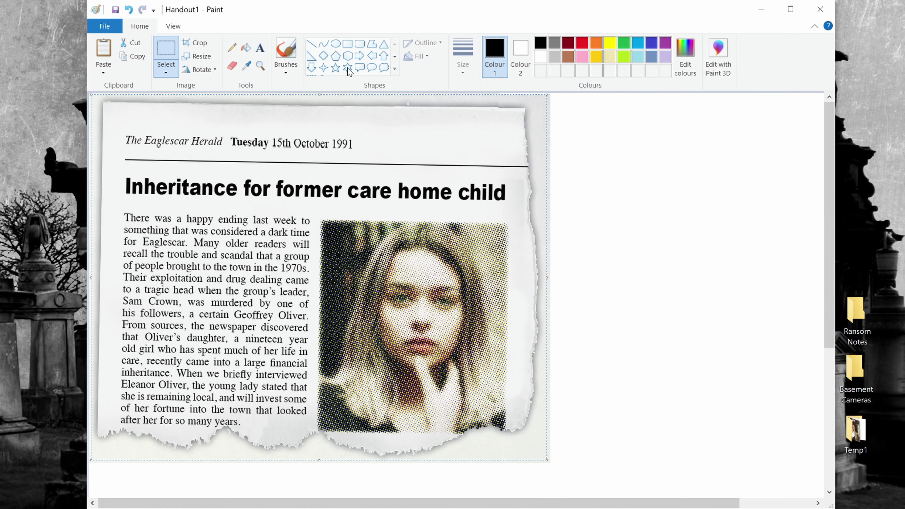
{"action": "left_click", "coordinate": [194, 43]}
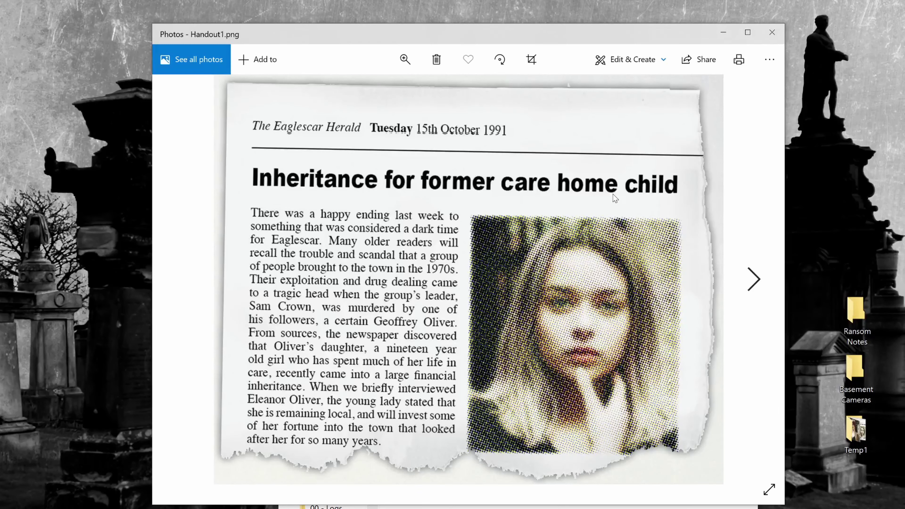
Close the Handout1 preview, switch to Acrobat and go to the floor plan map on page 16 of the scenario PDF
{"action": "left_click", "coordinate": [772, 32]}
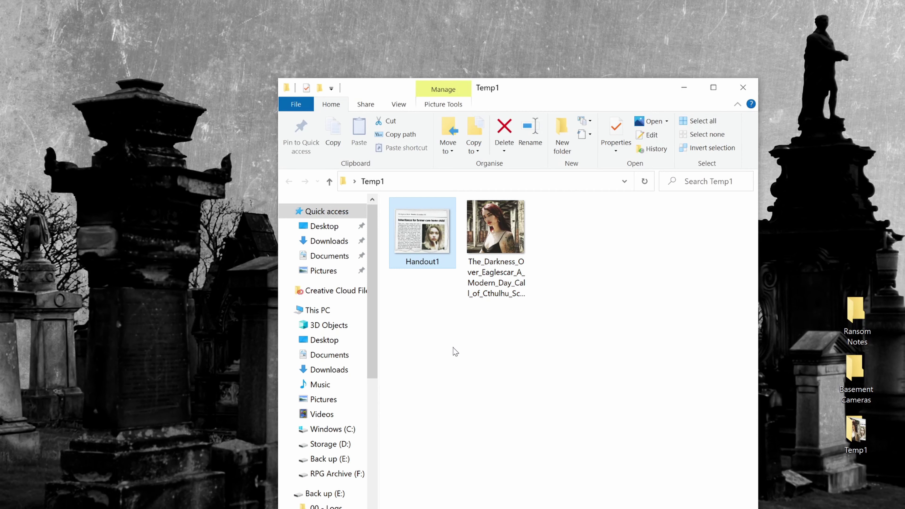
{"action": "left_click", "coordinate": [573, 321]}
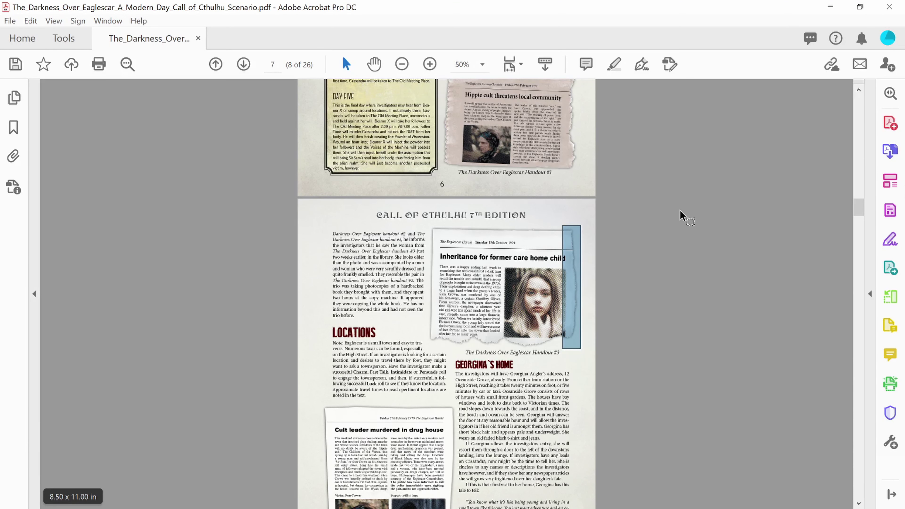
{"action": "left_click_drag", "start_coordinate": [862, 208], "coordinate": [863, 214]}
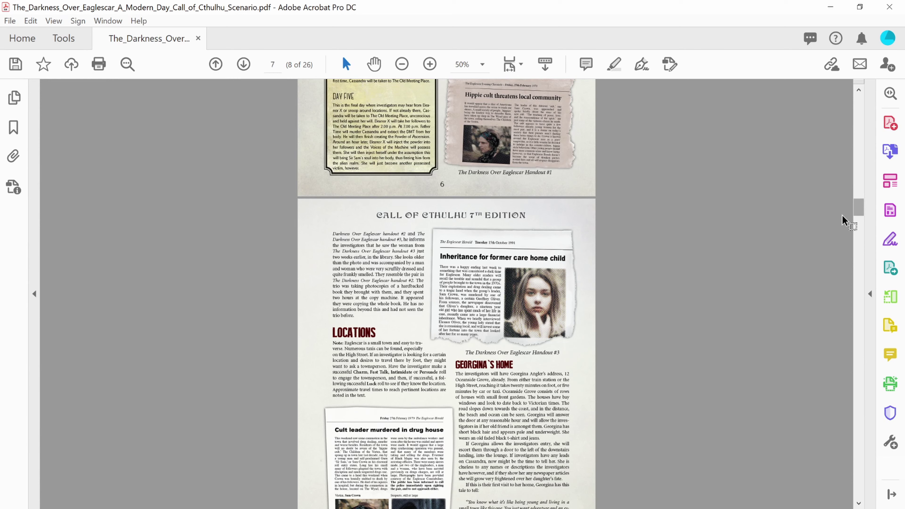
{"action": "left_click", "coordinate": [524, 231]}
{"action": "left_click", "coordinate": [858, 355]}
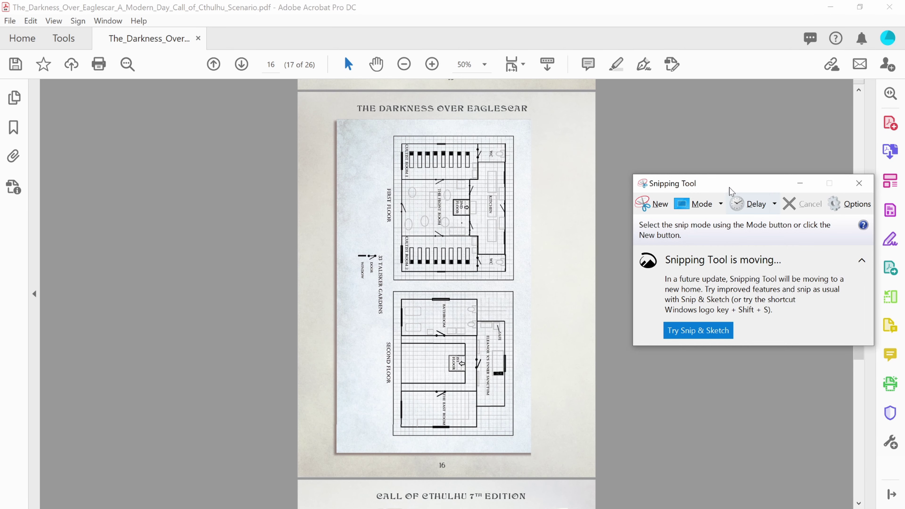
Capture the full Talisker Gardens floor plan, both floors and their background, as a rectangular snip with Snipping Tool
{"action": "left_click_drag", "start_coordinate": [703, 182], "coordinate": [681, 167]}
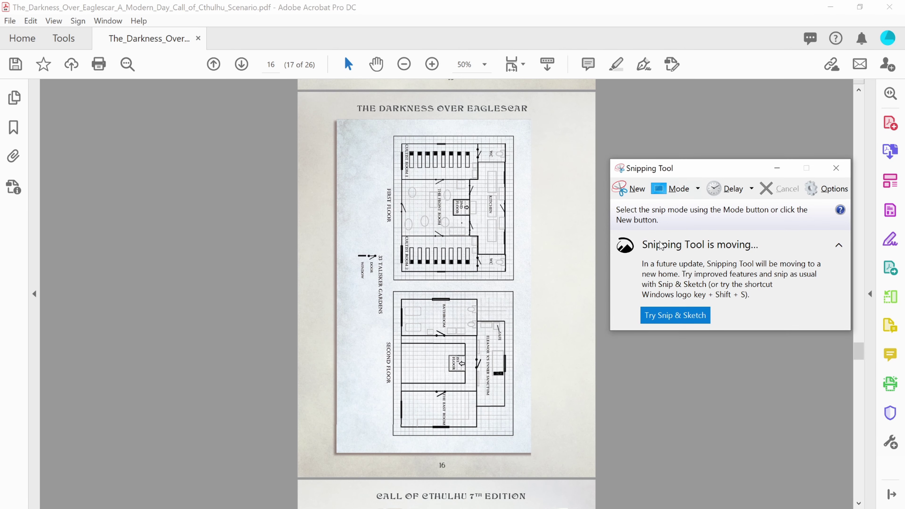
{"action": "left_click", "coordinate": [636, 190]}
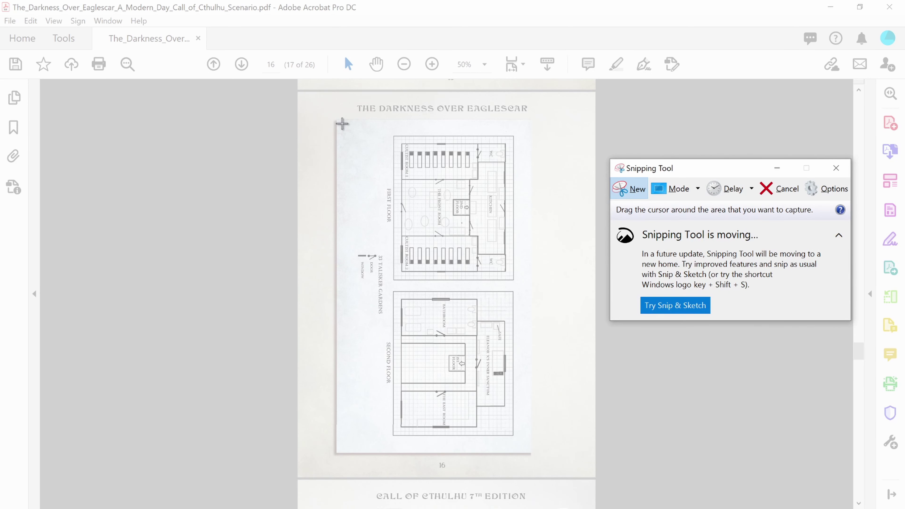
{"action": "left_click_drag", "start_coordinate": [341, 123], "coordinate": [530, 451]}
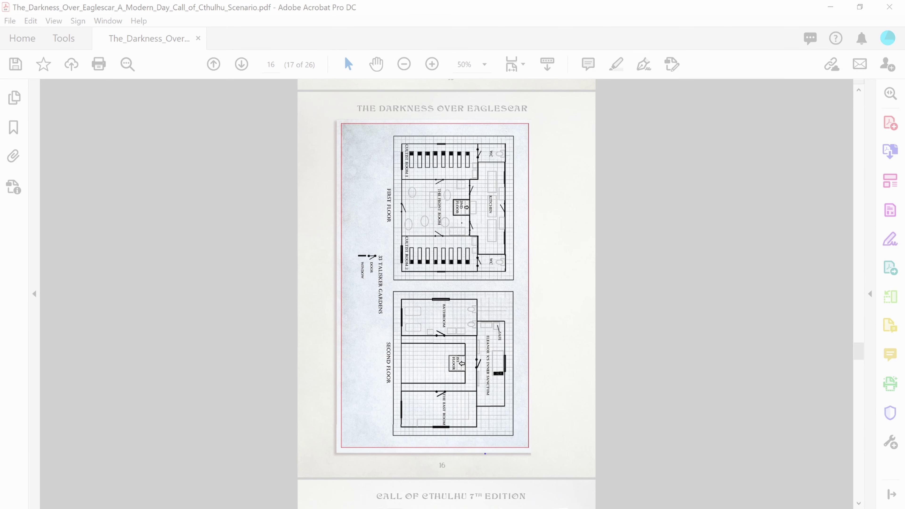
Save the floor plan snip as a JPEG file named map in the Temp1 folder and close Snipping Tool
{"action": "left_click", "coordinate": [295, 27]}
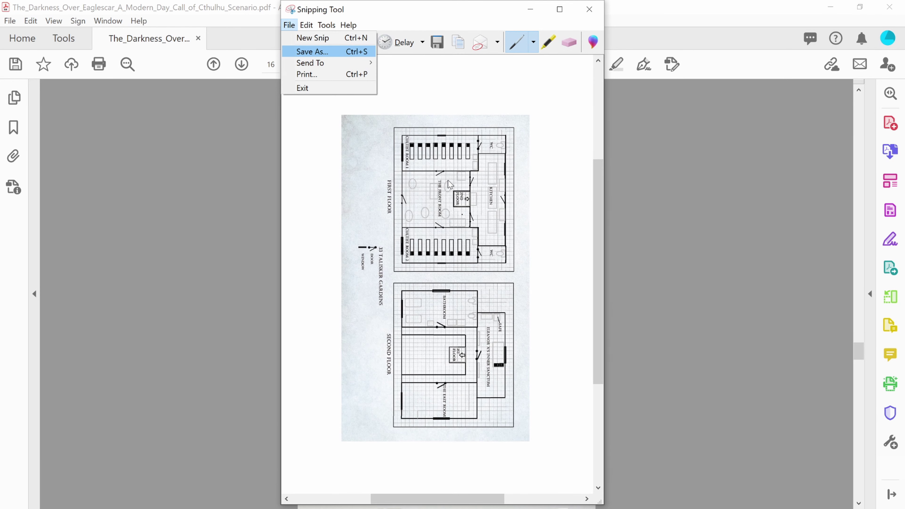
{"action": "key", "text": "Return"}
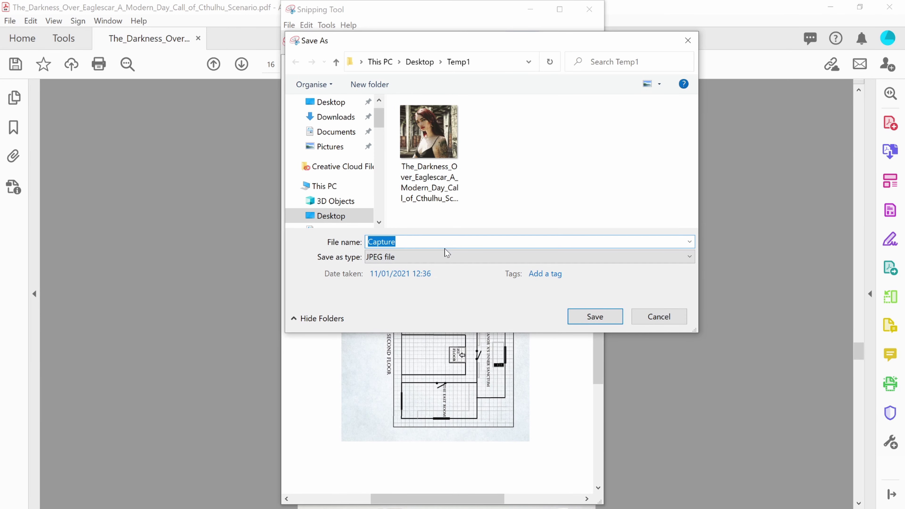
{"action": "type", "text": "m"}
{"action": "key", "text": "Return"}
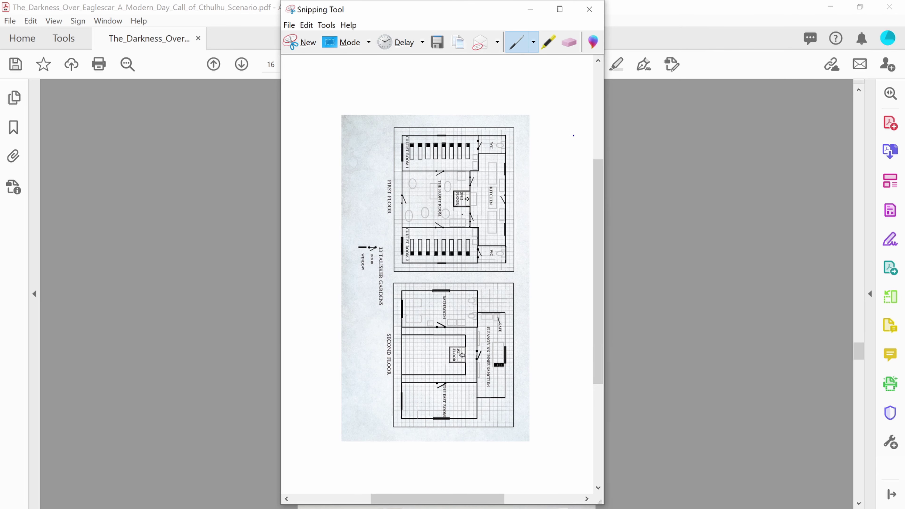
{"action": "left_click", "coordinate": [590, 9]}
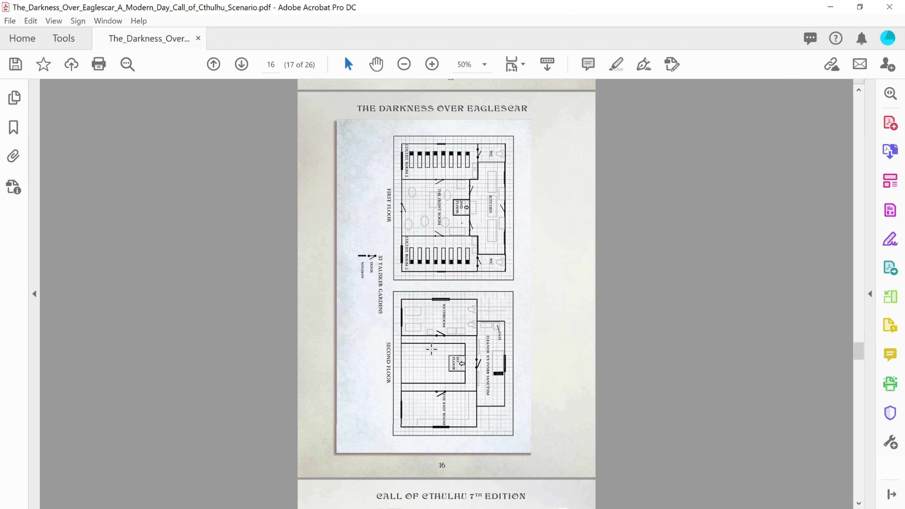
Examine how the floor plan is divided into separate image pieces by selecting several of them, and clear the selection
{"action": "left_click_drag", "start_coordinate": [492, 327], "coordinate": [458, 294]}
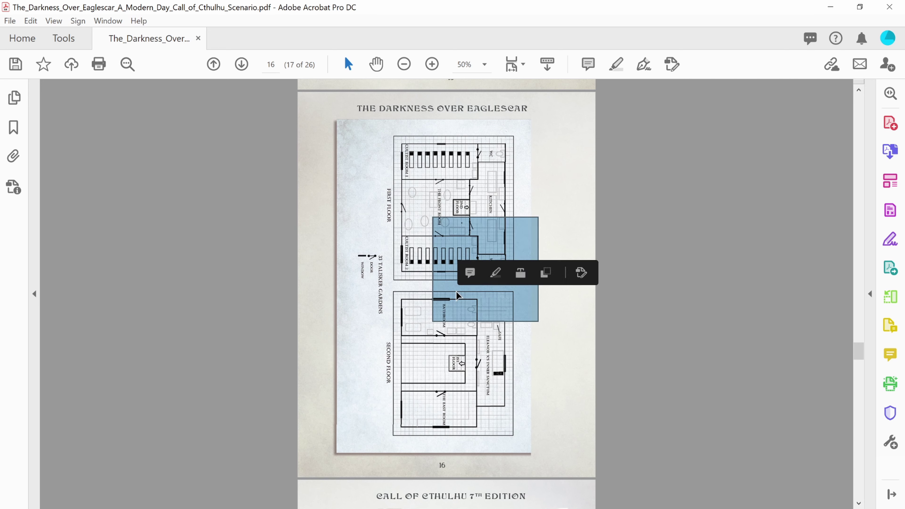
{"action": "left_click", "coordinate": [411, 351]}
{"action": "left_click", "coordinate": [417, 265]}
{"action": "left_click", "coordinate": [441, 235]}
{"action": "left_click", "coordinate": [429, 157]}
{"action": "left_click", "coordinate": [499, 150]}
{"action": "left_click", "coordinate": [518, 380]}
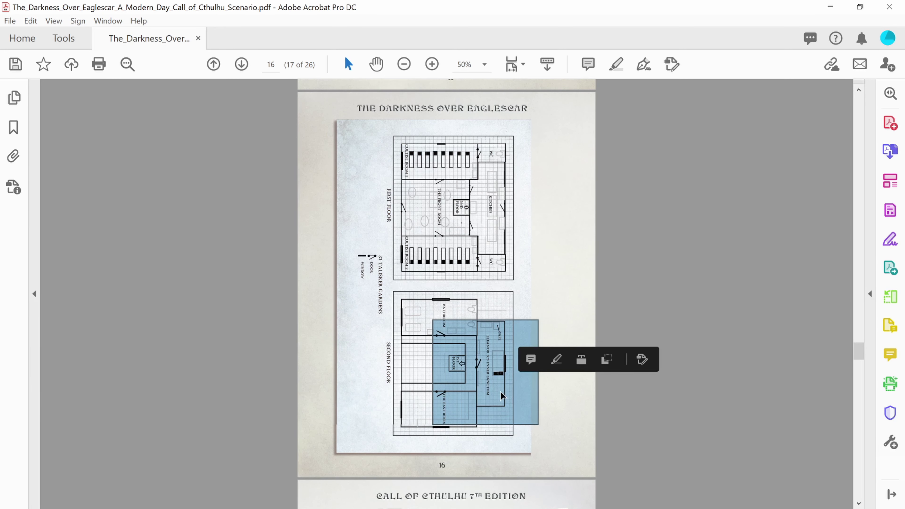
{"action": "key", "text": "Escape"}
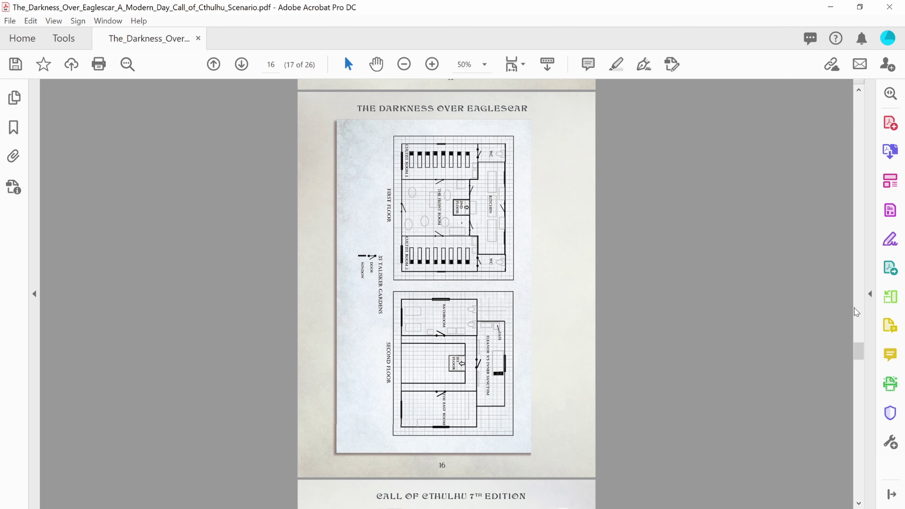
Review the saved images in the Temp1 folder, opening the scenario portrait in Photos and going to the previous image
{"action": "key", "text": "Home"}
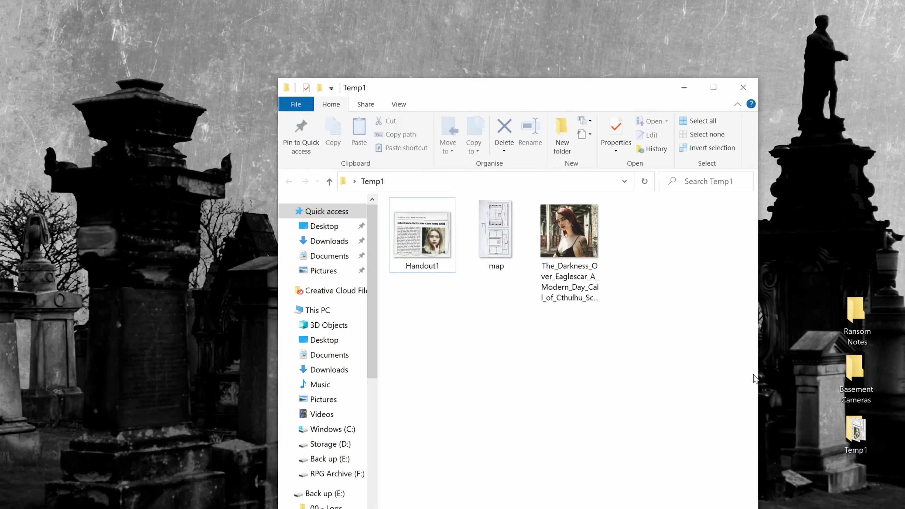
{"action": "left_click_drag", "start_coordinate": [433, 312], "coordinate": [632, 206]}
{"action": "left_click", "coordinate": [579, 274]}
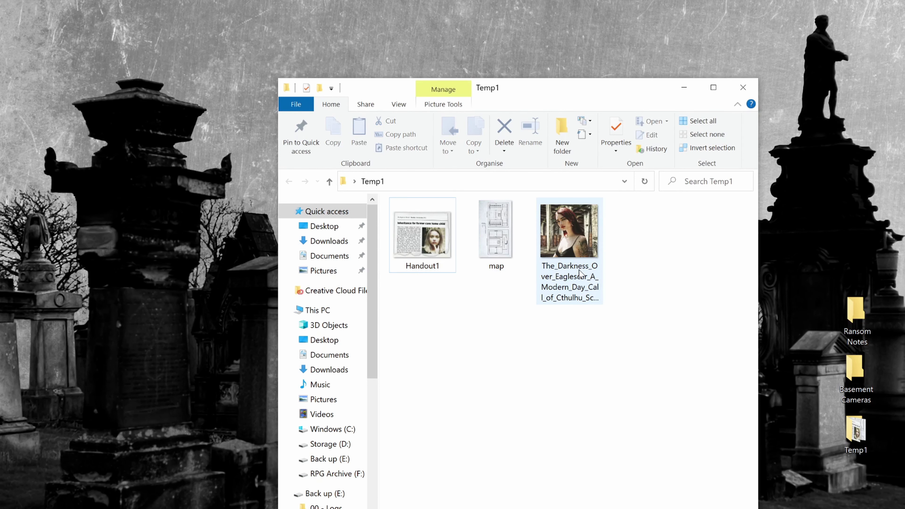
{"action": "double_click", "coordinate": [569, 249]}
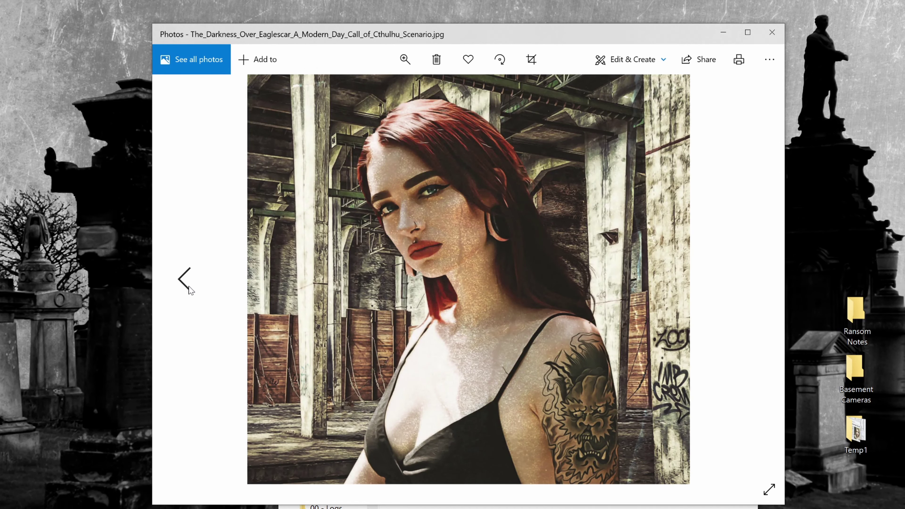
{"action": "left_click", "coordinate": [190, 287]}
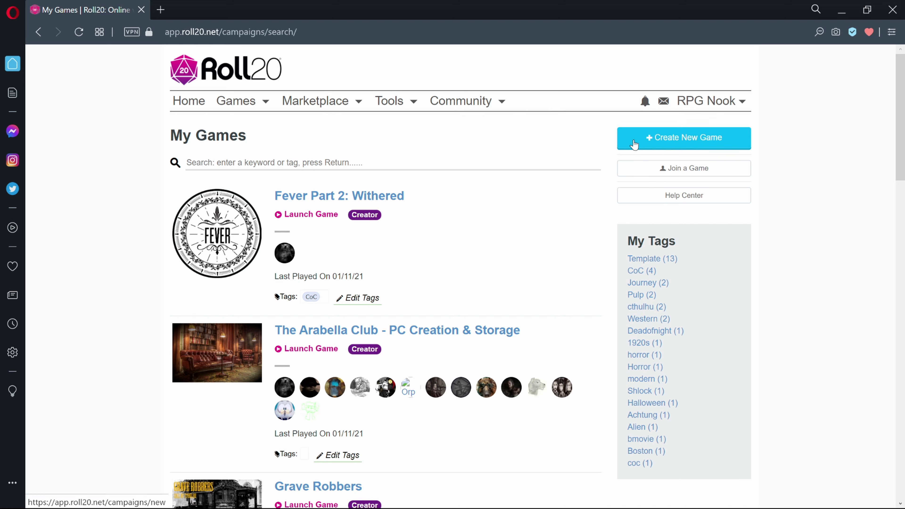
Switch to Roll20, start creating a new game and name it Test
{"action": "left_click", "coordinate": [687, 138]}
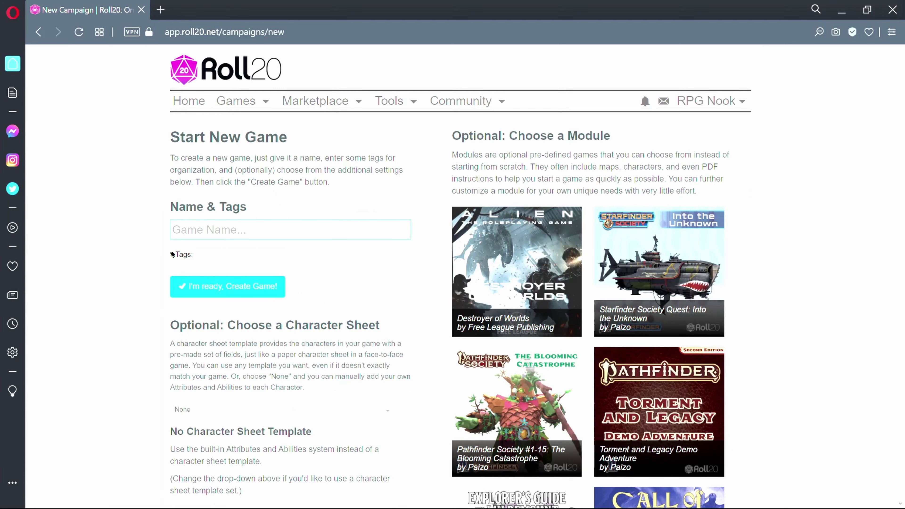
{"action": "left_click", "coordinate": [249, 229]}
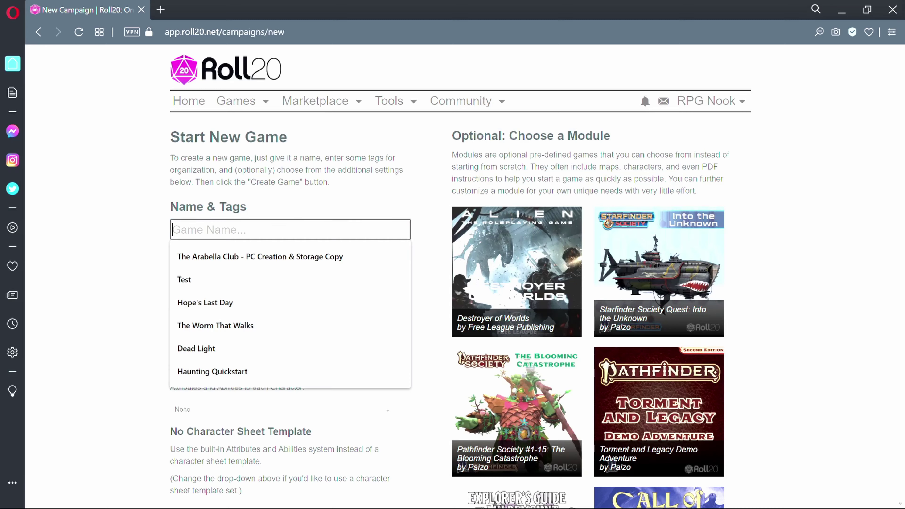
{"action": "left_click", "coordinate": [239, 284]}
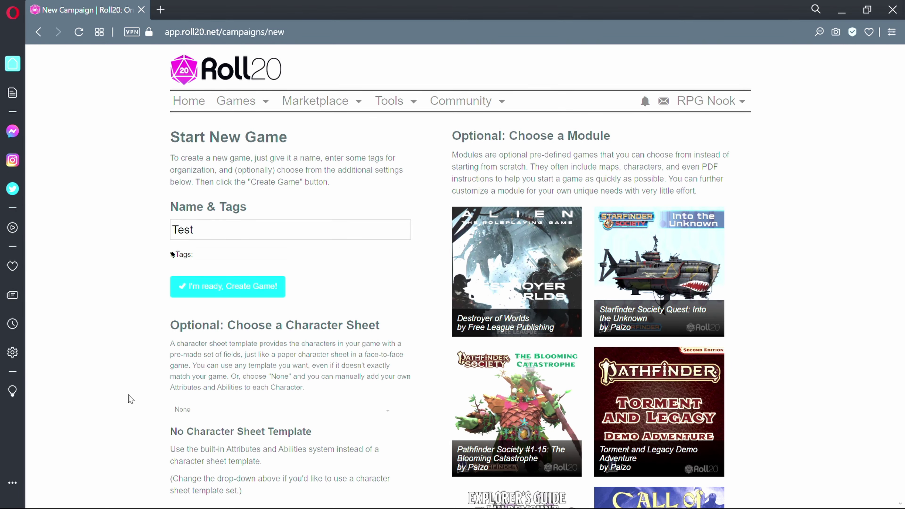
Choose the Call of Cthulhu 7th Edition character sheet for the Test game and create the game
{"action": "left_click", "coordinate": [230, 409]}
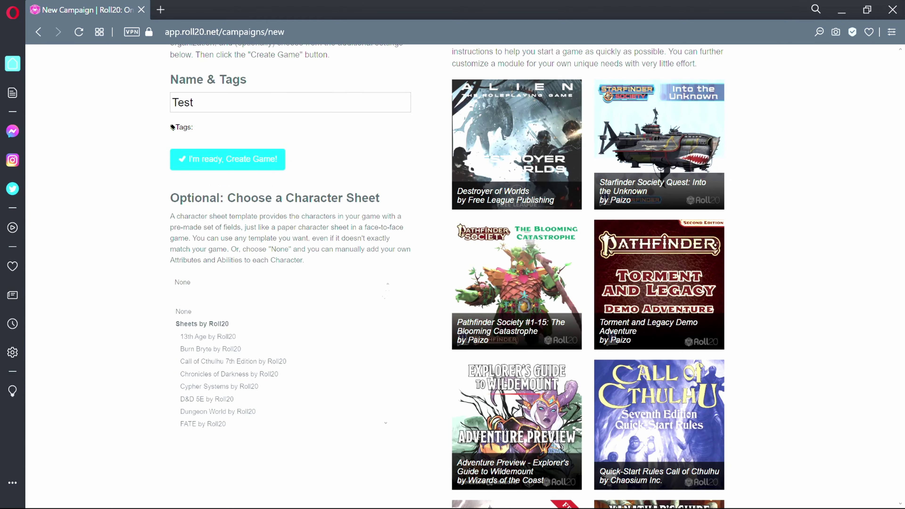
{"action": "type", "text": "call"}
{"action": "left_click", "coordinate": [233, 386]}
{"action": "scroll", "coordinate": [294, 383], "scroll_direction": "down", "scroll_amount": 2}
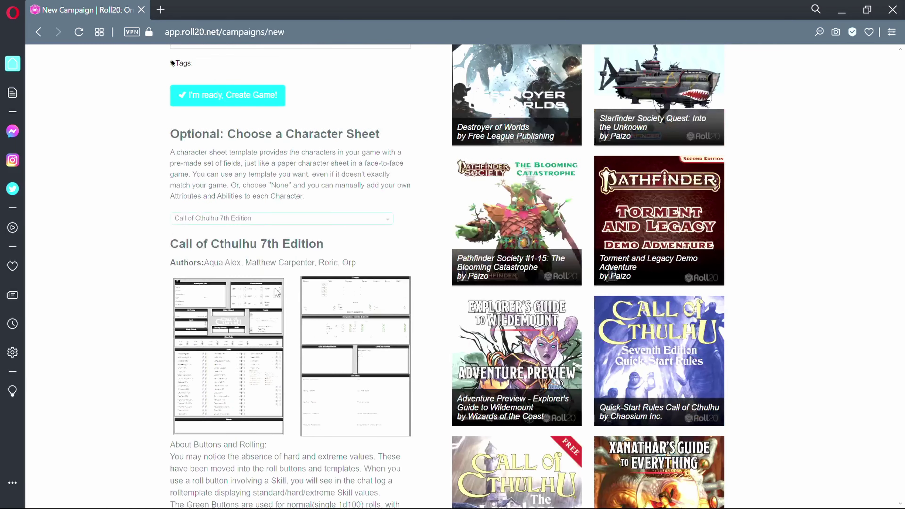
{"action": "scroll", "coordinate": [178, 297], "scroll_direction": "up", "scroll_amount": 5}
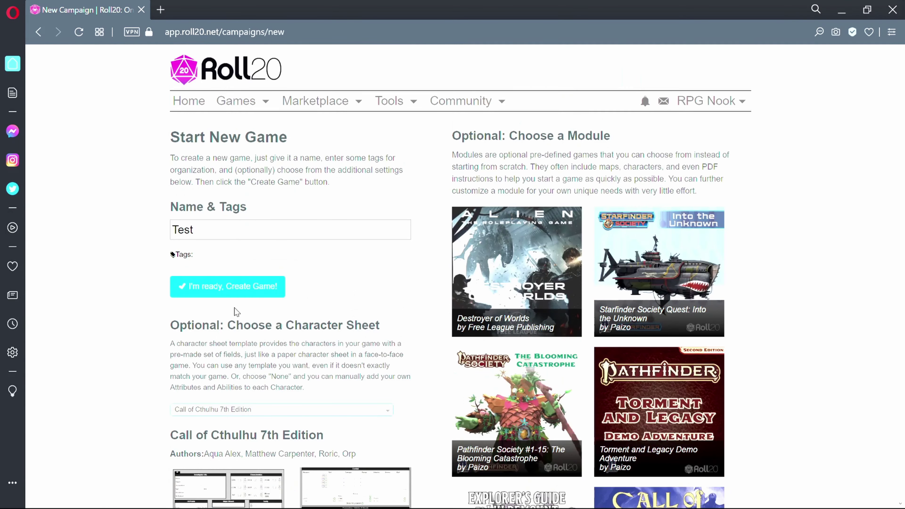
{"action": "left_click", "coordinate": [233, 292]}
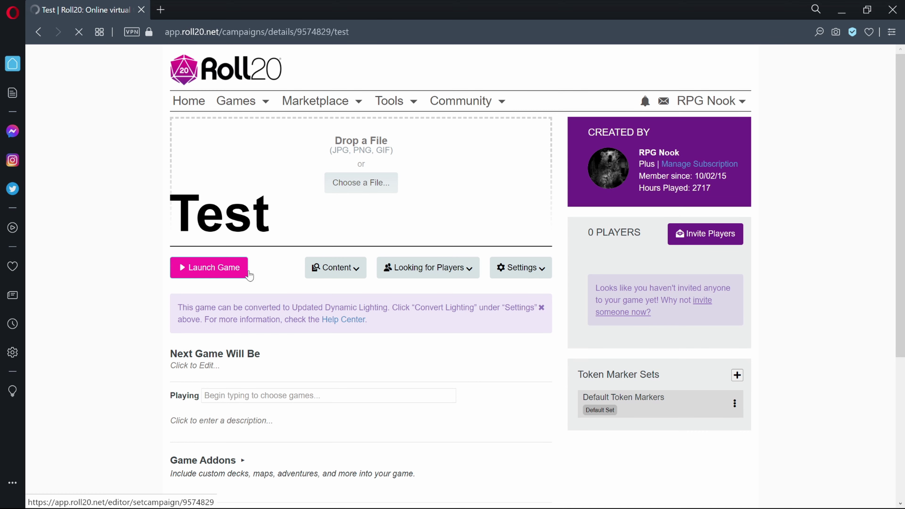
Launch the Test game and zoom the tabletop out to 58%, bringing the page's upper edge into view
{"action": "left_click", "coordinate": [189, 274]}
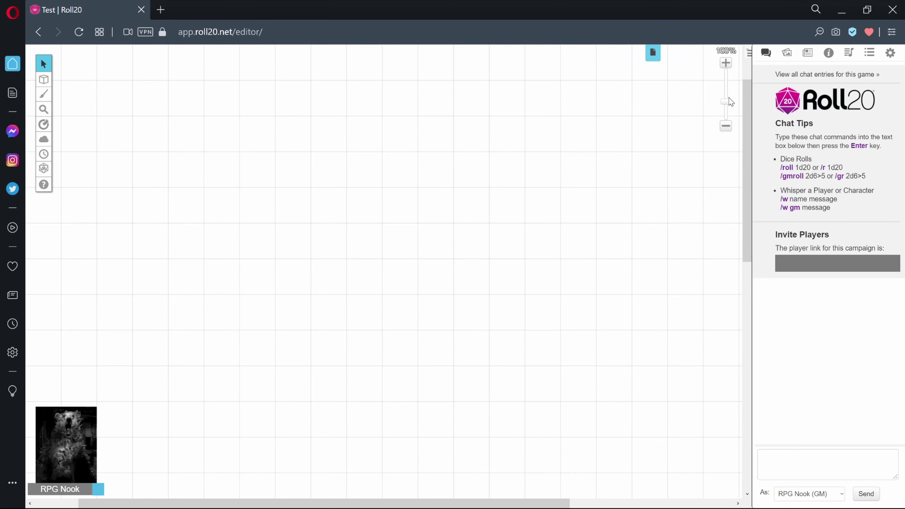
{"action": "left_click_drag", "start_coordinate": [730, 109], "coordinate": [729, 113]}
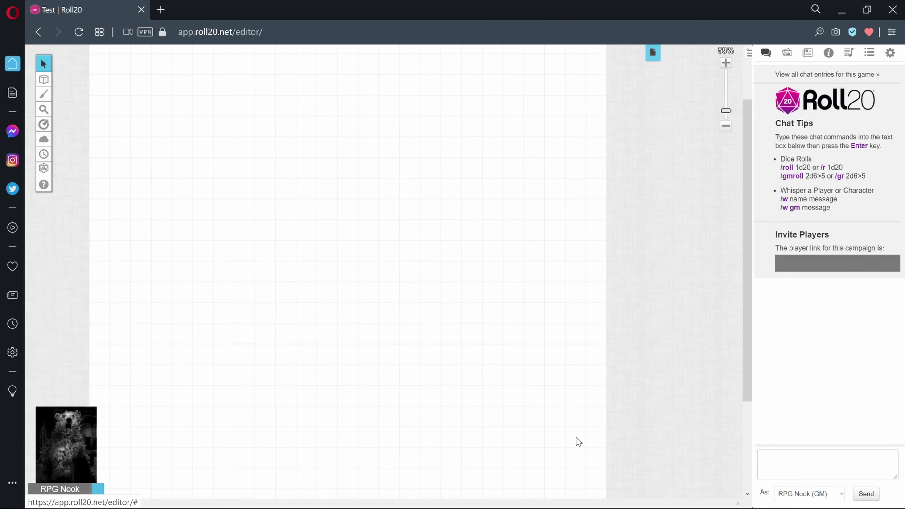
{"action": "scroll", "coordinate": [252, 385], "scroll_direction": "up", "scroll_amount": 2}
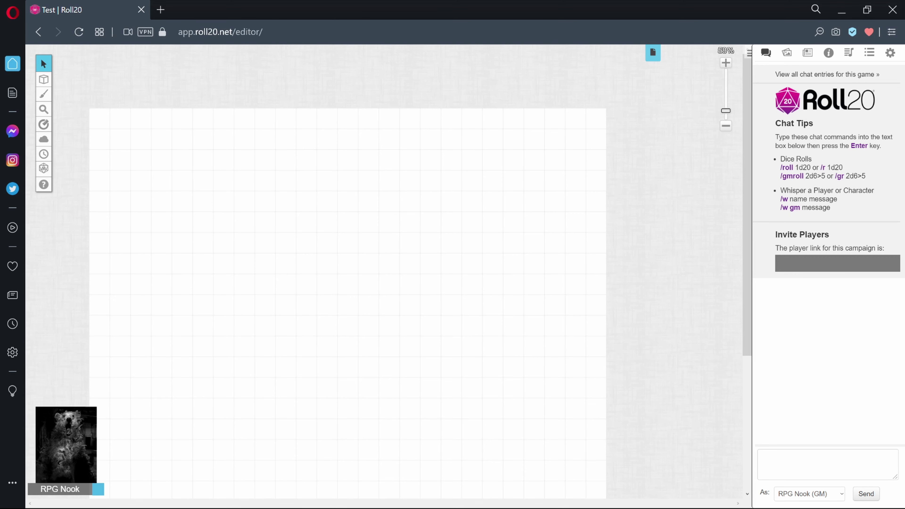
Add the map image from the Temp1 folder to the tabletop page and move it toward the page's upper right area
{"action": "key", "text": "alt+Tab"}
{"action": "left_click_drag", "start_coordinate": [199, 307], "coordinate": [691, 111]}
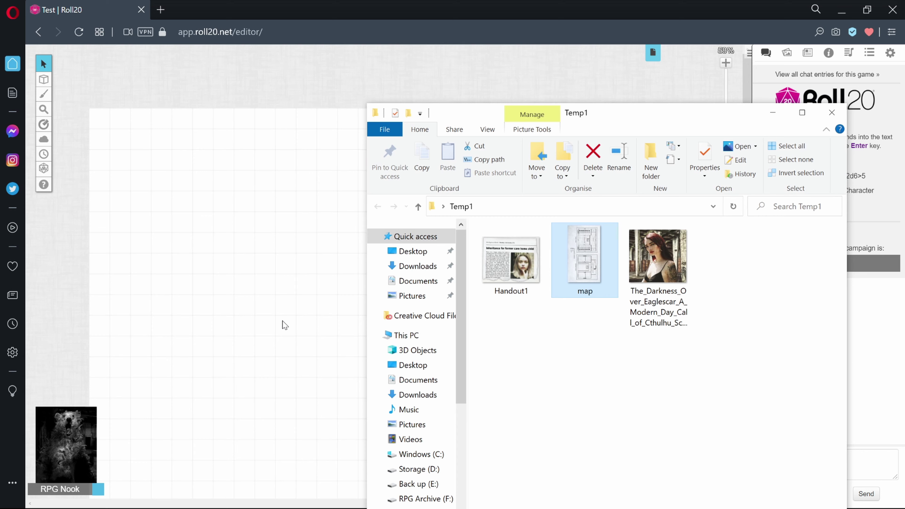
{"action": "left_click_drag", "start_coordinate": [584, 260], "coordinate": [528, 298]}
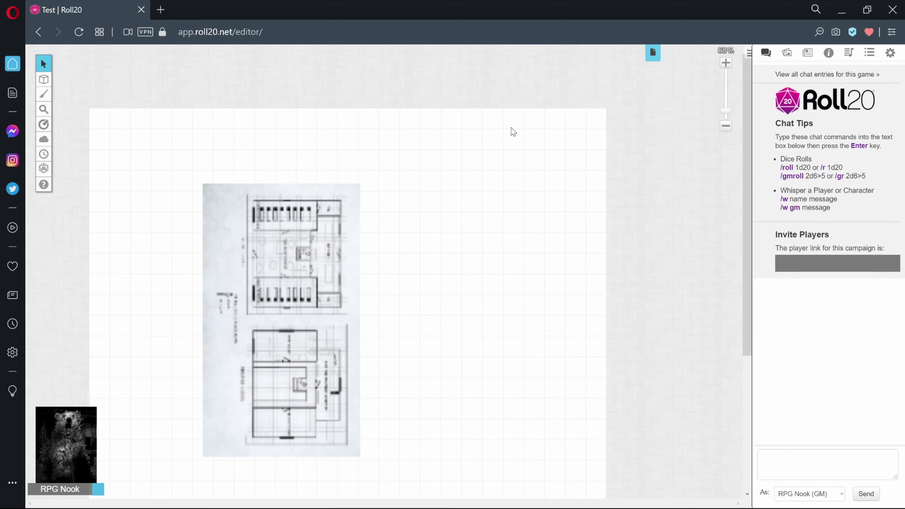
{"action": "left_click", "coordinate": [376, 241]}
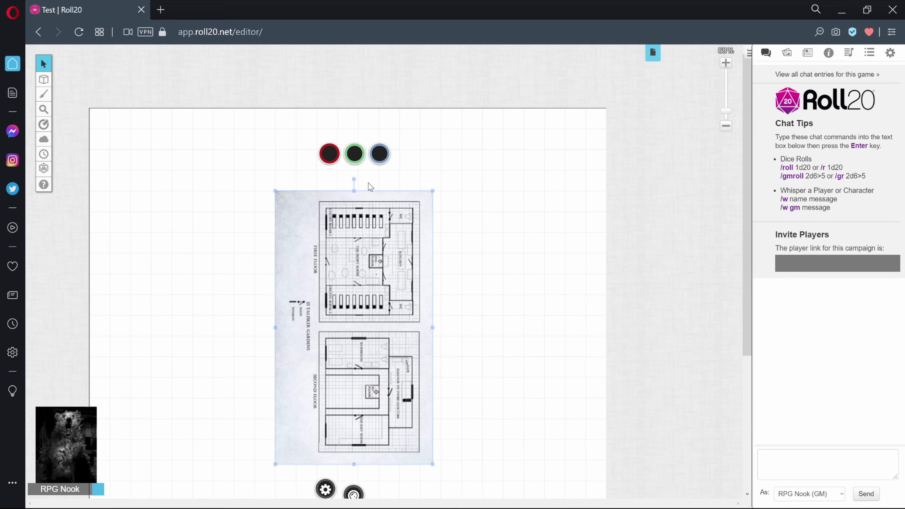
{"action": "left_click_drag", "start_coordinate": [376, 317], "coordinate": [438, 276]}
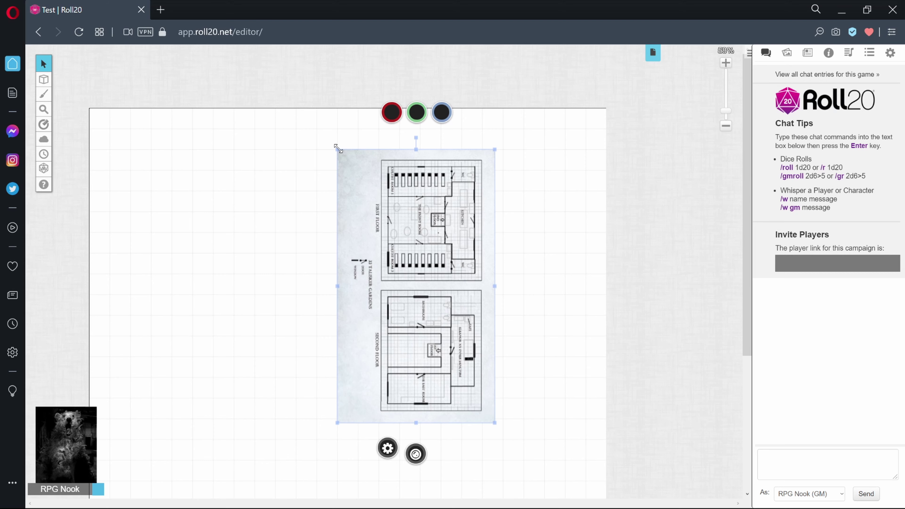
Undo the trial resize of the map and enlarge it from its lower corners to about 14 grid squares wide
{"action": "left_click_drag", "start_coordinate": [338, 148], "coordinate": [314, 154]}
{"action": "key", "text": "ctrl+z"}
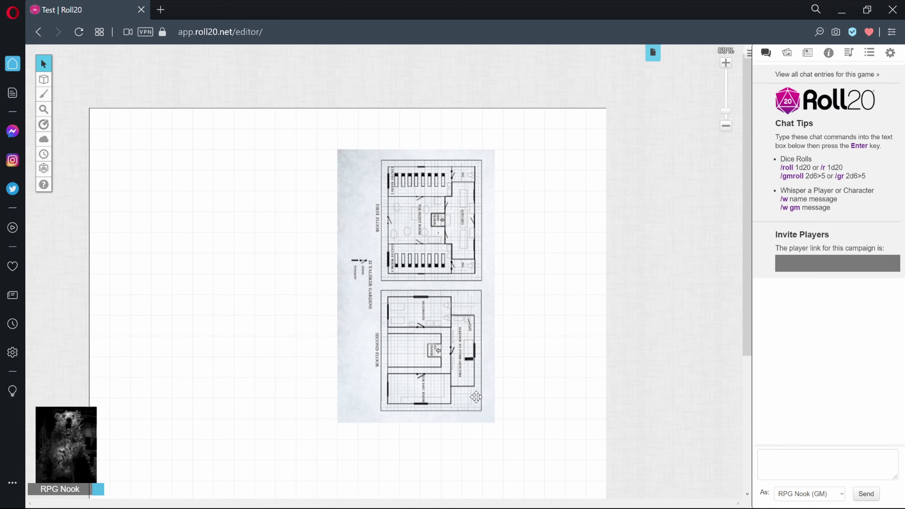
{"action": "left_click", "coordinate": [494, 424]}
{"action": "left_click_drag", "start_coordinate": [494, 422], "coordinate": [579, 503]}
{"action": "scroll", "coordinate": [585, 412], "scroll_direction": "down", "scroll_amount": 5}
{"action": "scroll", "coordinate": [588, 413], "scroll_direction": "up", "scroll_amount": 3}
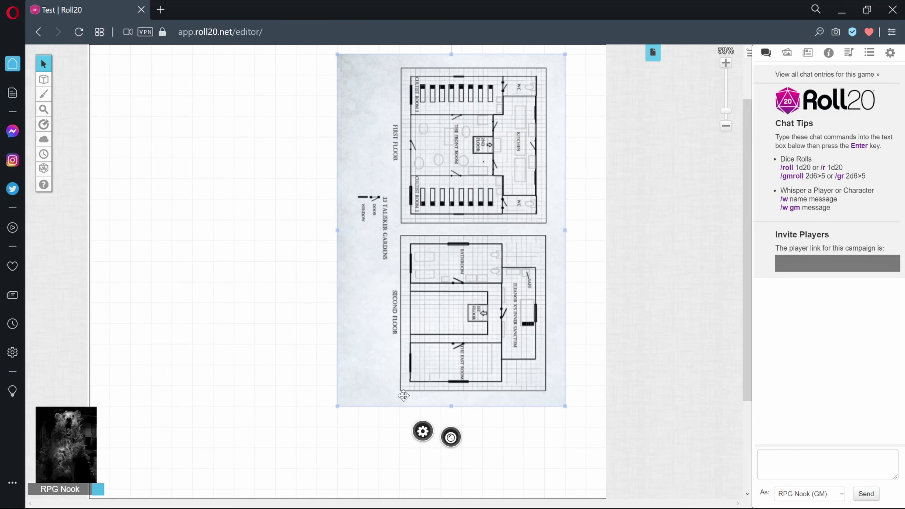
{"action": "left_click_drag", "start_coordinate": [337, 406], "coordinate": [255, 491]}
{"action": "scroll", "coordinate": [373, 413], "scroll_direction": "down", "scroll_amount": 5}
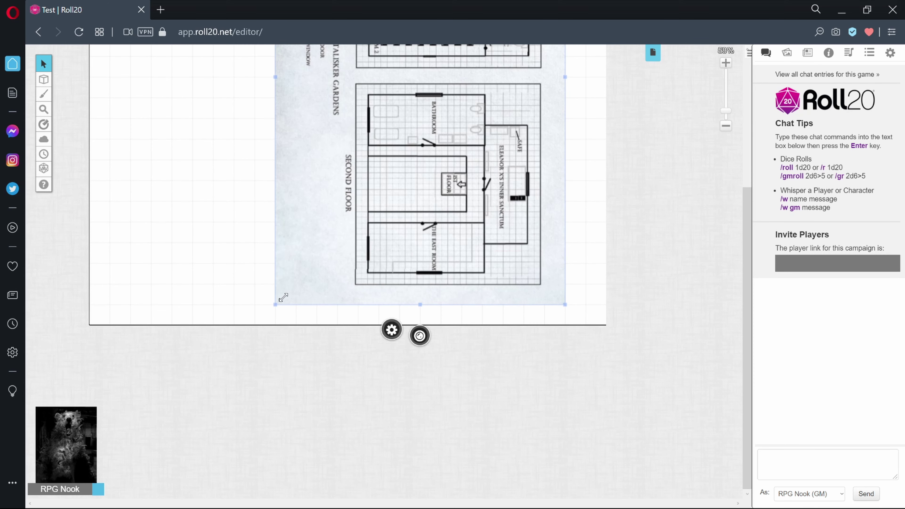
Stretch the map to the page's lower edge and rotate it a quarter turn counterclockwise so its labels read upright
{"action": "left_click_drag", "start_coordinate": [274, 304], "coordinate": [264, 325]}
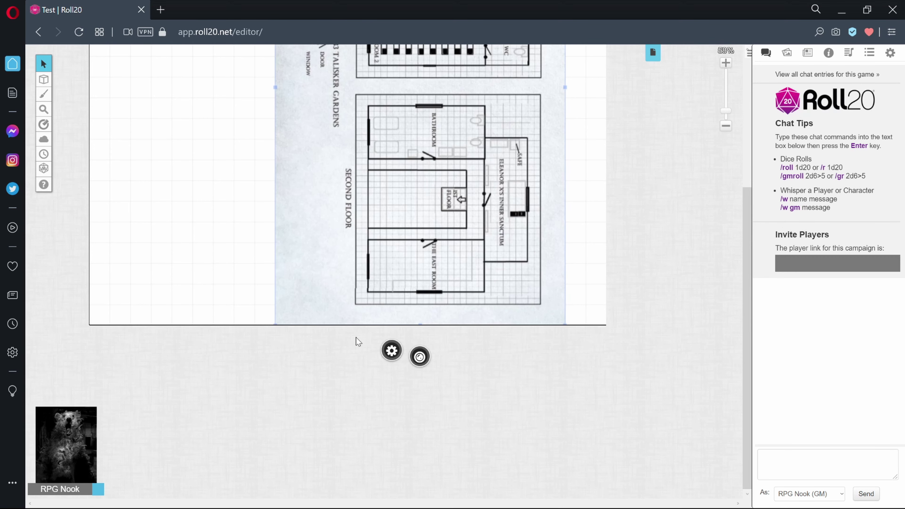
{"action": "scroll", "coordinate": [354, 339], "scroll_direction": "up", "scroll_amount": 5}
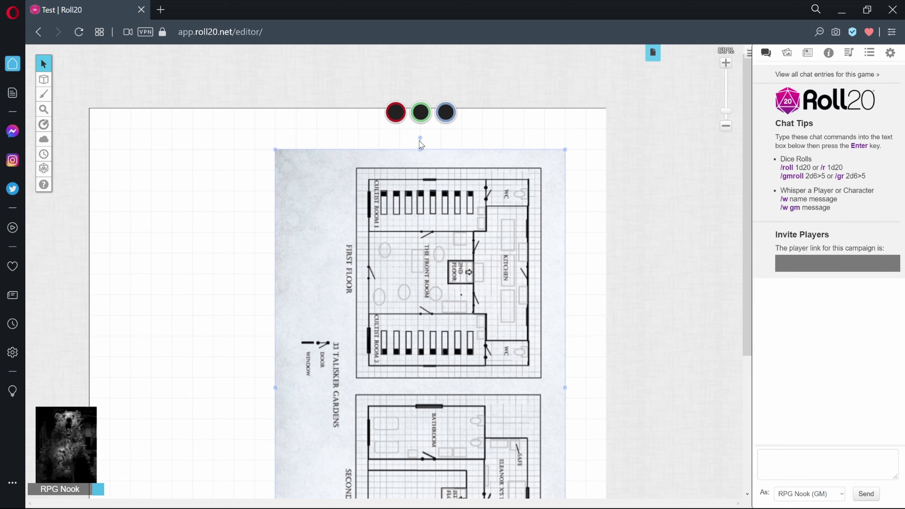
{"action": "left_click_drag", "start_coordinate": [419, 138], "coordinate": [180, 370]}
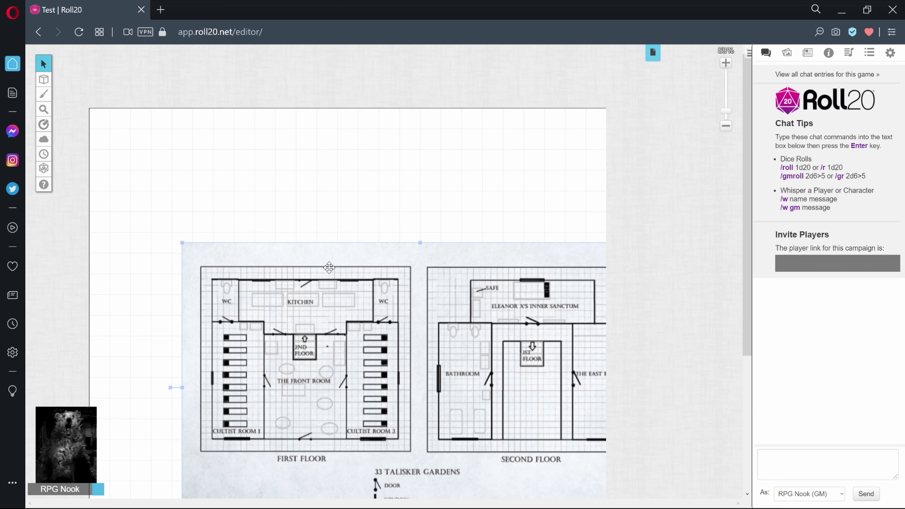
Align the map with the page's upper-left corner and enlarge it to span the full page width
{"action": "left_click_drag", "start_coordinate": [326, 265], "coordinate": [235, 127]}
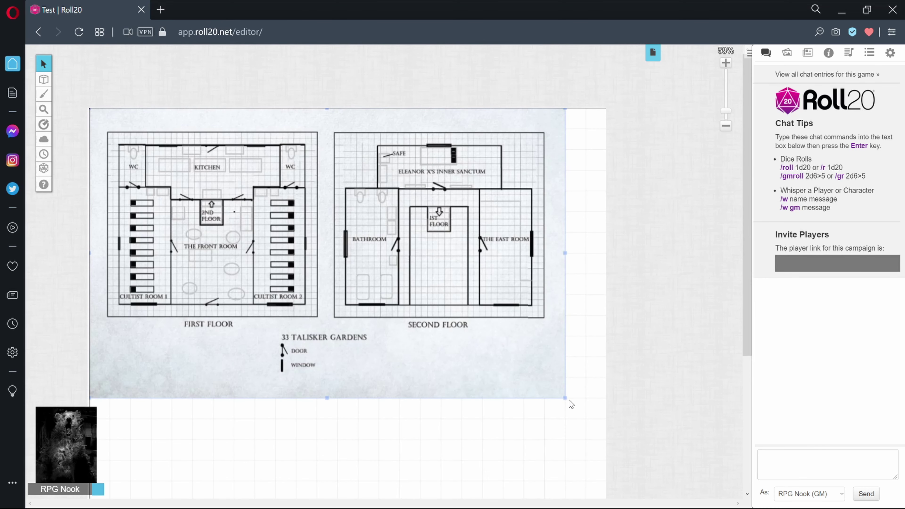
{"action": "left_click_drag", "start_coordinate": [566, 399], "coordinate": [601, 428]}
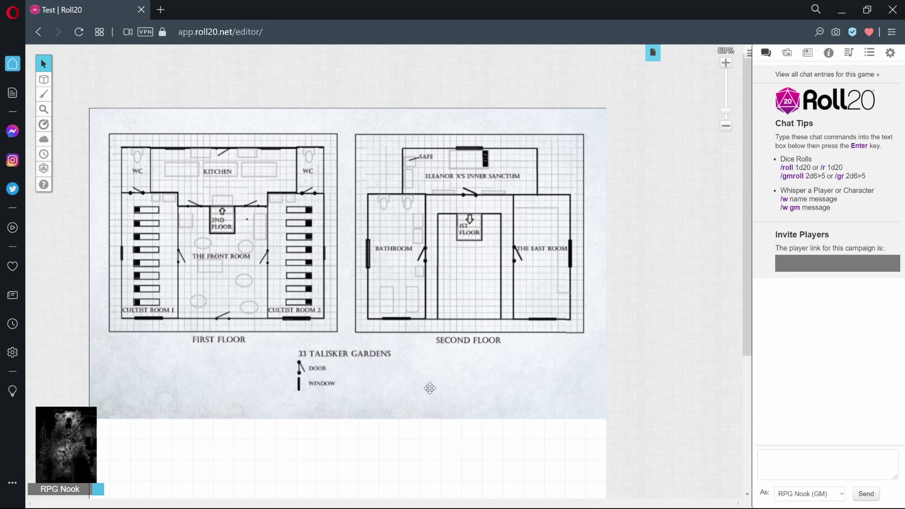
{"action": "scroll", "coordinate": [295, 271], "scroll_direction": "down", "scroll_amount": 5}
{"action": "scroll", "coordinate": [469, 349], "scroll_direction": "up", "scroll_amount": 5}
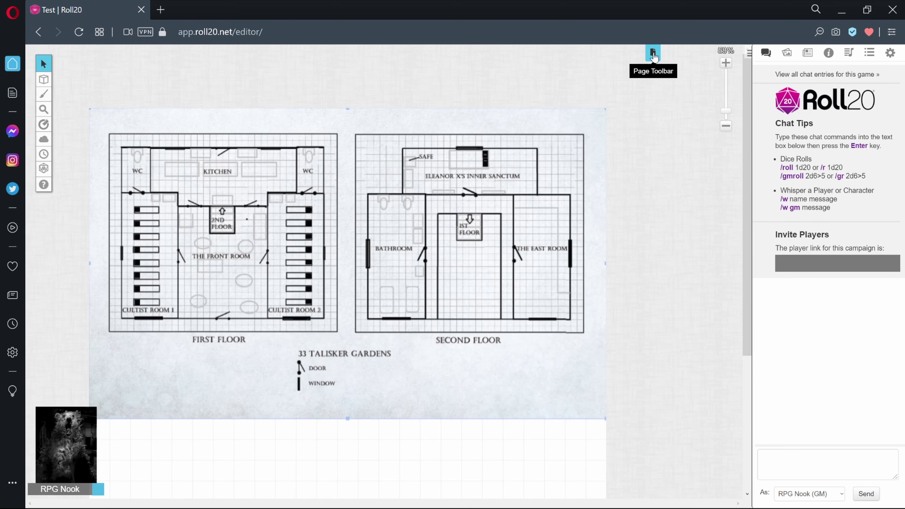
Set the Start page's background colour to black and turn its grid off in the page settings
{"action": "left_click", "coordinate": [653, 54]}
{"action": "mouse_move", "coordinate": [192, 86]}
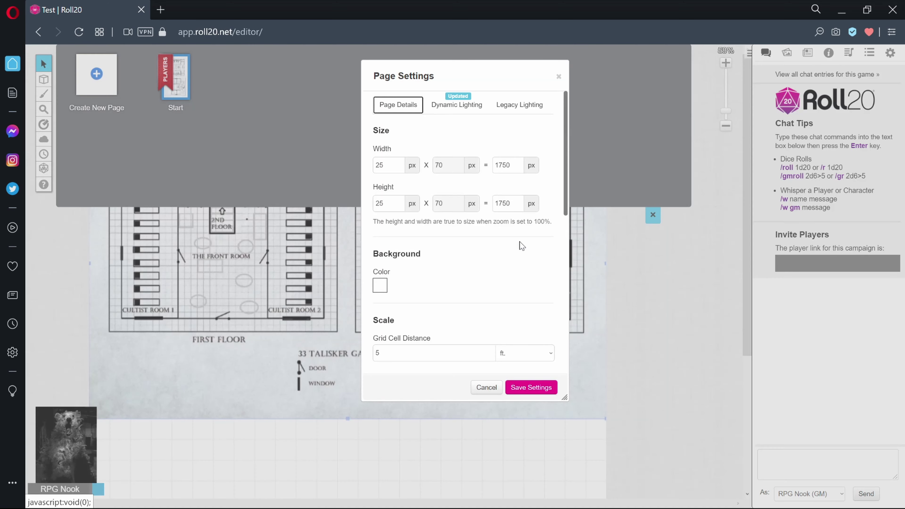
{"action": "left_click", "coordinate": [380, 286]}
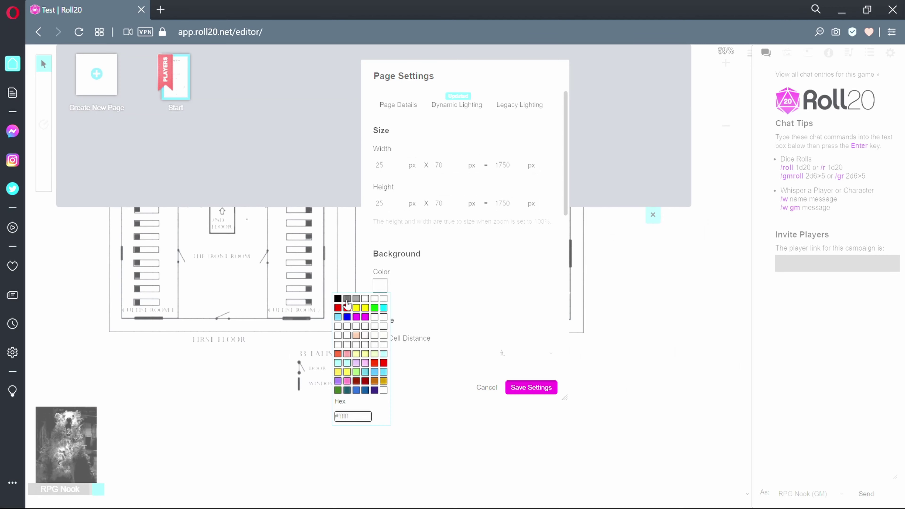
{"action": "left_click", "coordinate": [335, 297]}
{"action": "scroll", "coordinate": [504, 288], "scroll_direction": "down", "scroll_amount": 3}
{"action": "left_click", "coordinate": [518, 262]}
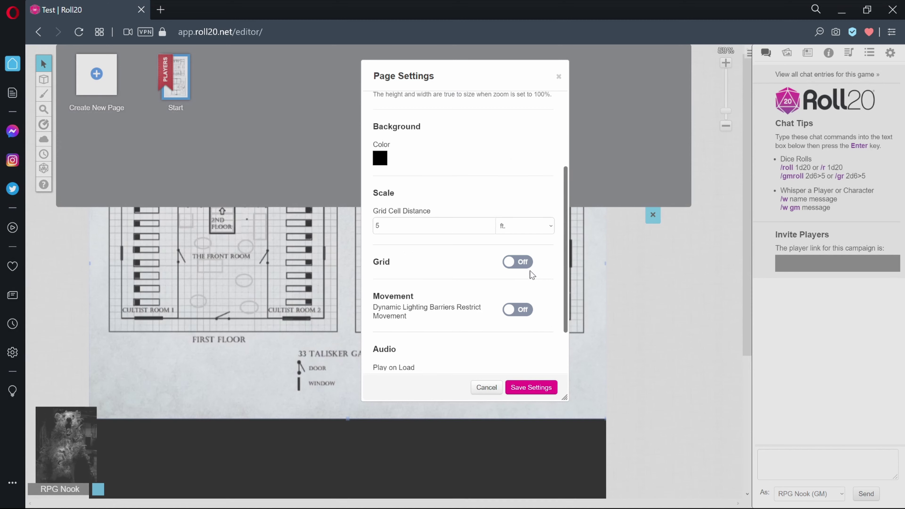
{"action": "scroll", "coordinate": [489, 265], "scroll_direction": "up", "scroll_amount": 5}
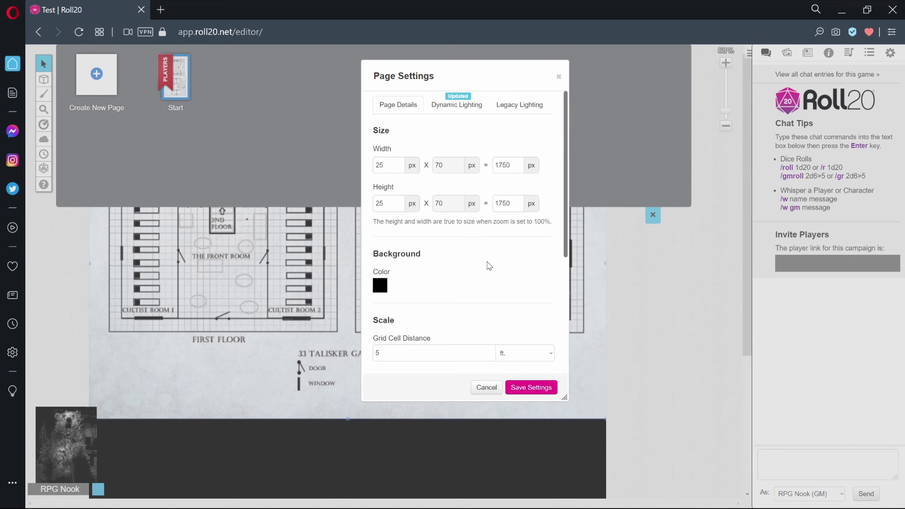
Set the page height to 15 cells, save the page settings and close the page list
{"action": "left_click", "coordinate": [399, 206]}
{"action": "key", "text": "BackSpace"}
{"action": "key", "text": "BackSpace"}
{"action": "type", "text": "15"}
{"action": "left_click", "coordinate": [532, 386]}
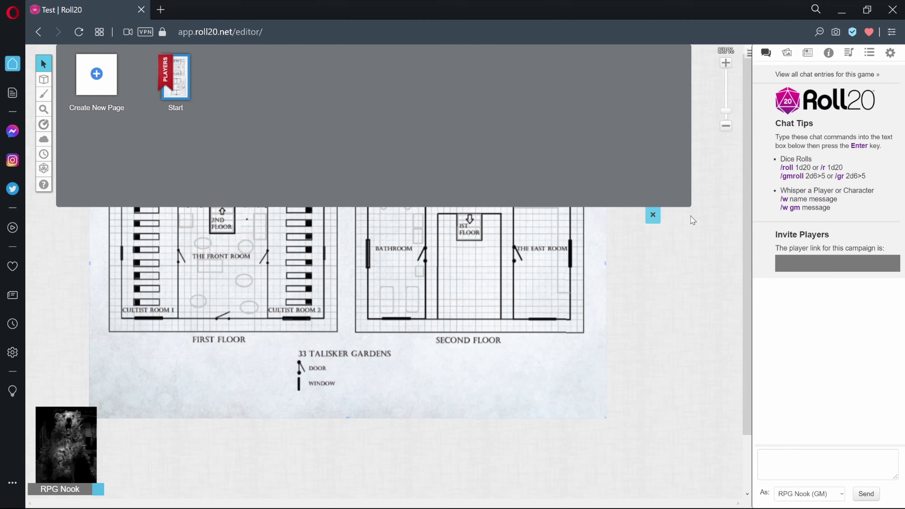
{"action": "left_click", "coordinate": [653, 214]}
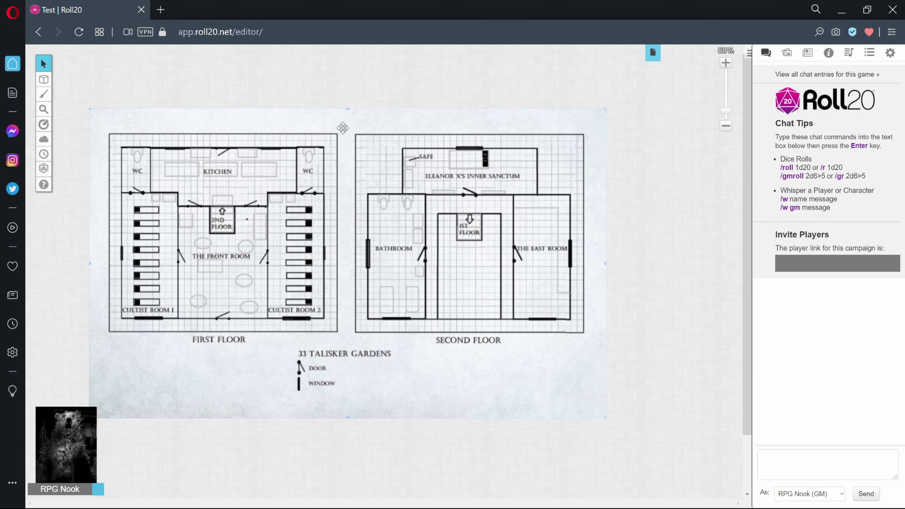
Move the floor plan image to the Map Layer
{"action": "left_click", "coordinate": [332, 146]}
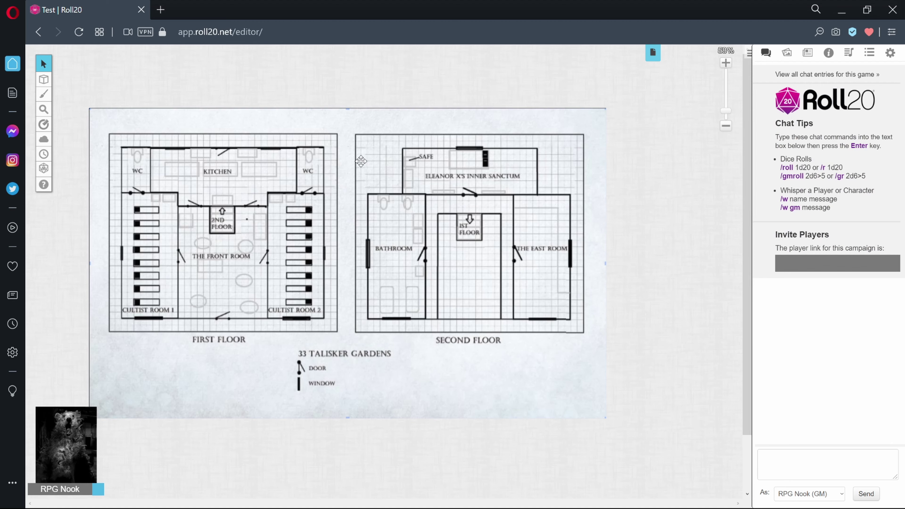
{"action": "mouse_move", "coordinate": [43, 81]}
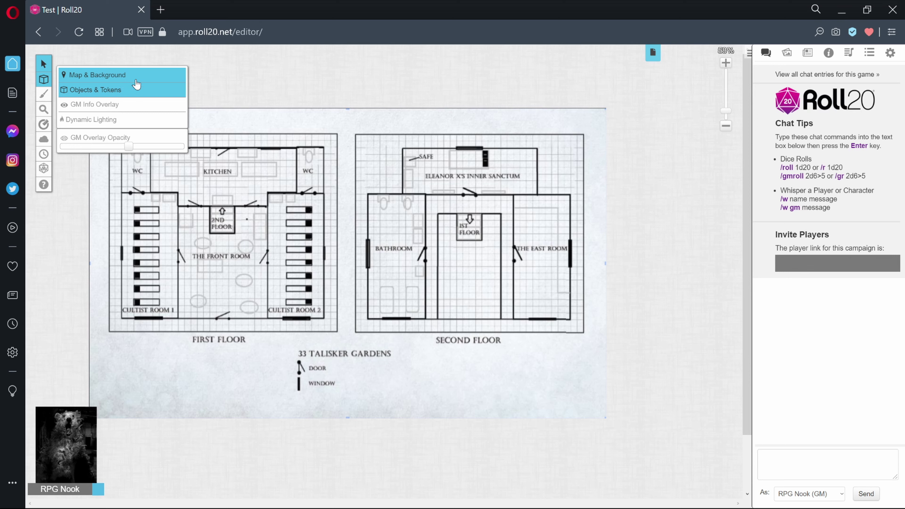
{"action": "right_click", "coordinate": [398, 182]}
{"action": "mouse_move", "coordinate": [438, 183]}
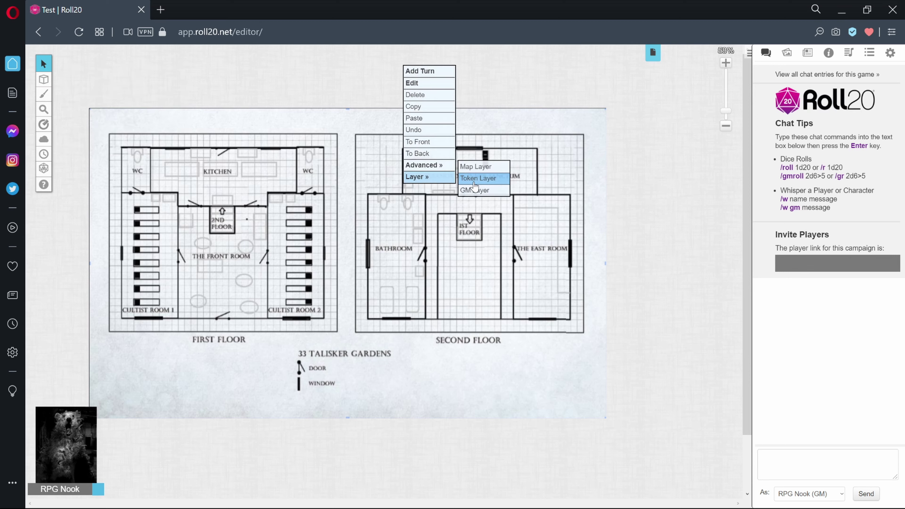
{"action": "left_click", "coordinate": [481, 167]}
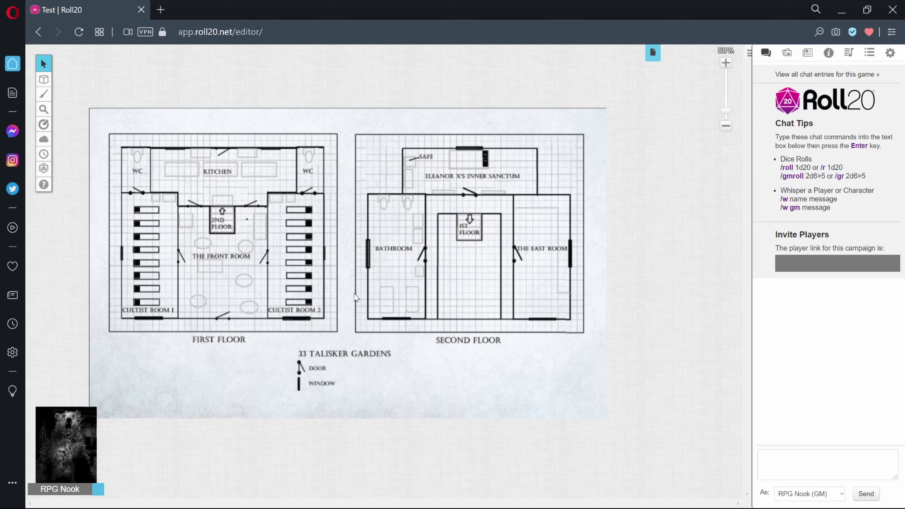
Add a new character to the journal and use the portrait image from the Temp1 folder as its avatar
{"action": "left_click", "coordinate": [808, 52]}
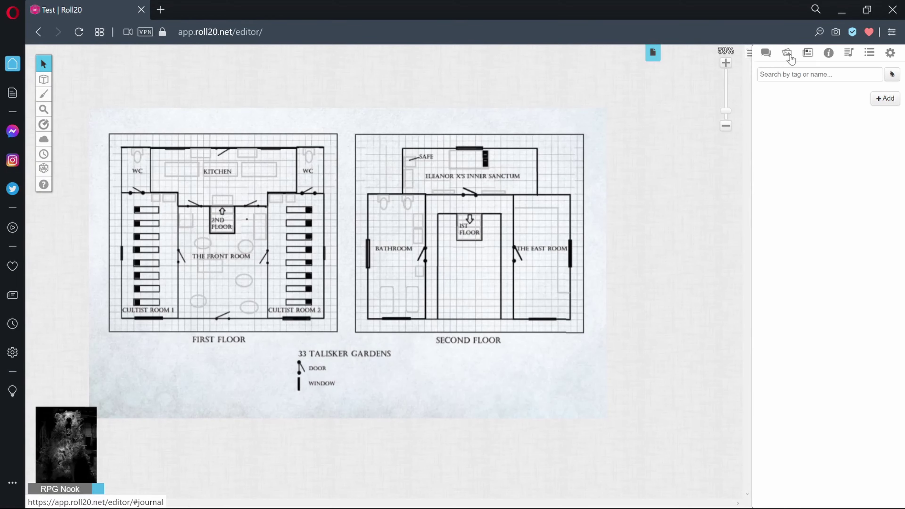
{"action": "left_click", "coordinate": [810, 58]}
{"action": "left_click", "coordinate": [877, 104]}
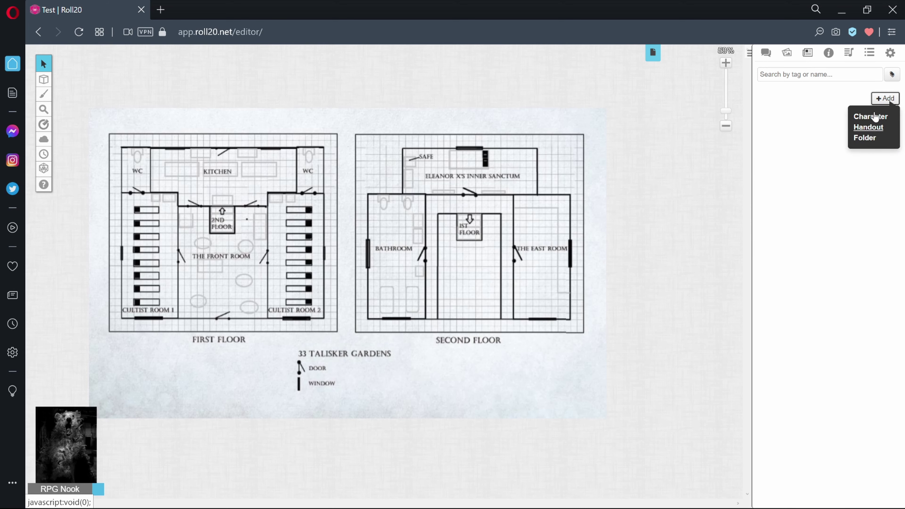
{"action": "left_click", "coordinate": [873, 117]}
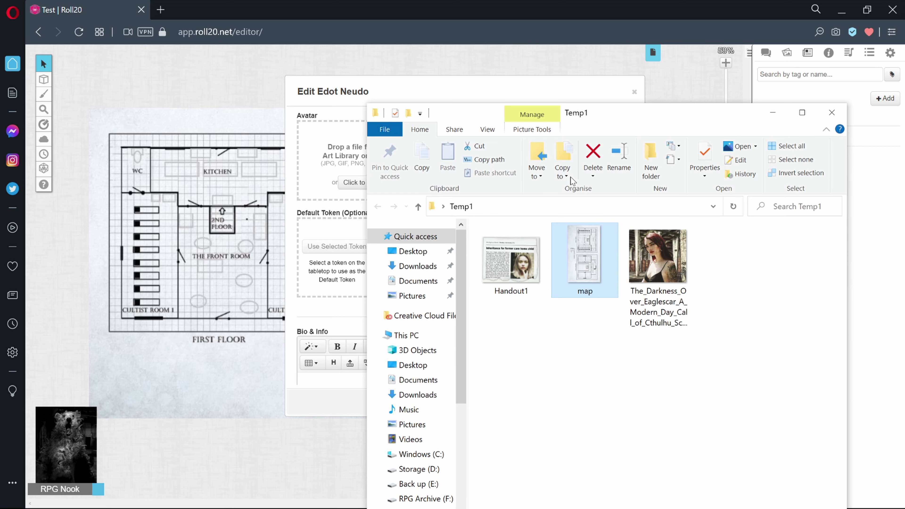
{"action": "left_click_drag", "start_coordinate": [641, 113], "coordinate": [240, 290]}
{"action": "left_click_drag", "start_coordinate": [257, 434], "coordinate": [384, 176]}
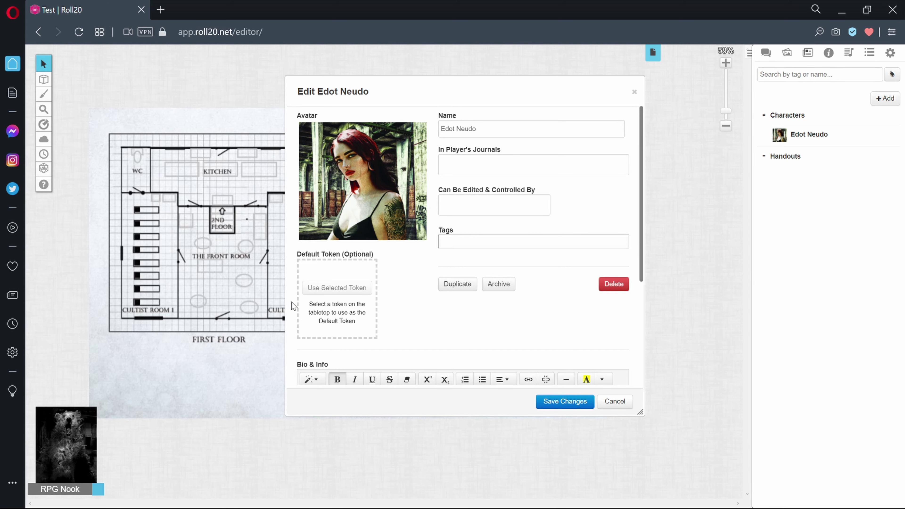
Name the character NPC1, save the changes and close its sheet
{"action": "key", "text": "Tab"}
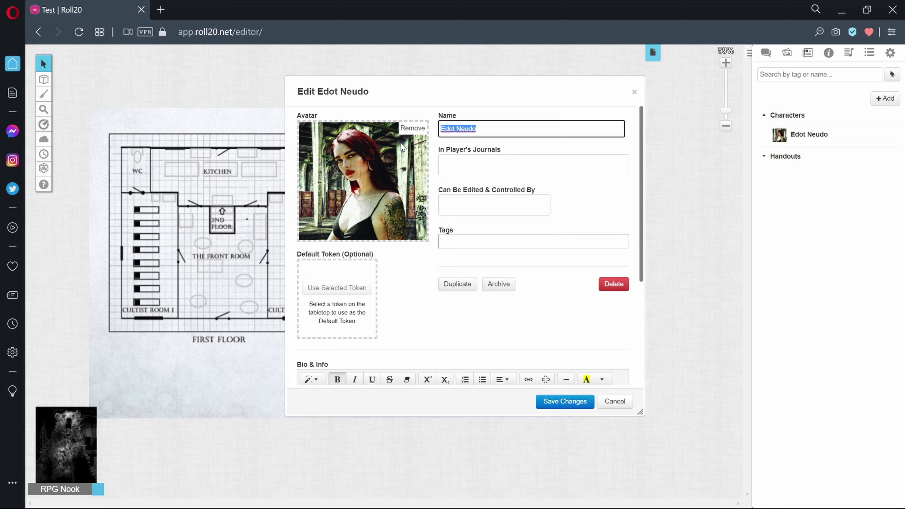
{"action": "type", "text": "NPC1"}
{"action": "left_click", "coordinate": [565, 401]}
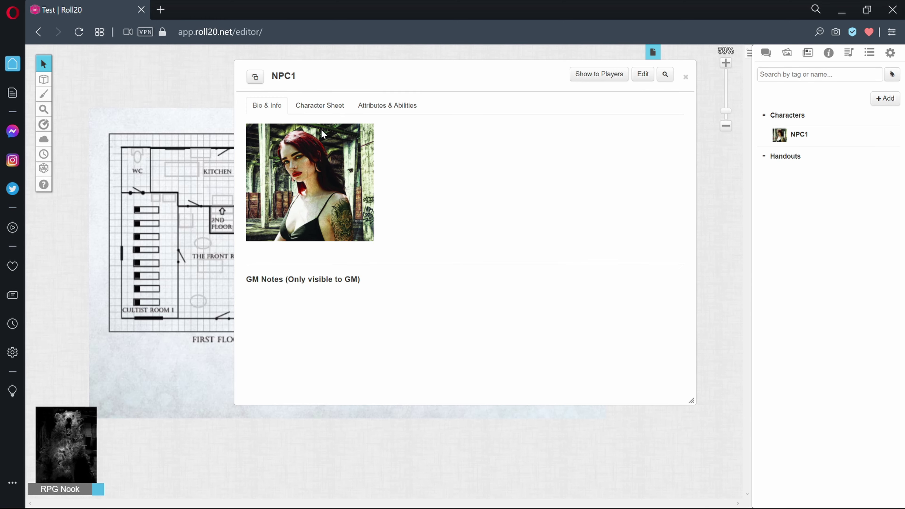
{"action": "left_click", "coordinate": [685, 77]}
{"action": "left_click", "coordinate": [792, 159]}
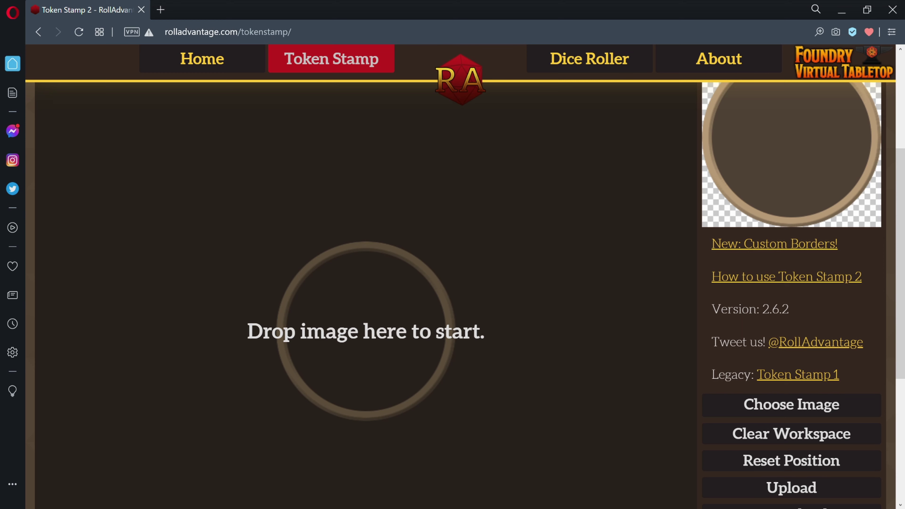
Load the Temp1 portrait into Token Stamp 2 and download the round-bordered token into the Temp1 folder
{"action": "key", "text": "alt+Tab"}
{"action": "left_click_drag", "start_coordinate": [250, 290], "coordinate": [75, 181]}
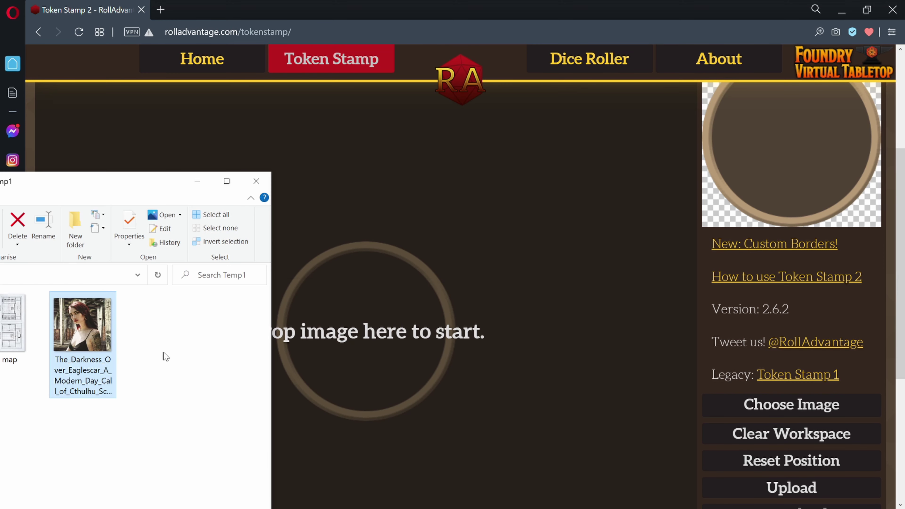
{"action": "left_click_drag", "start_coordinate": [401, 360], "coordinate": [448, 402]}
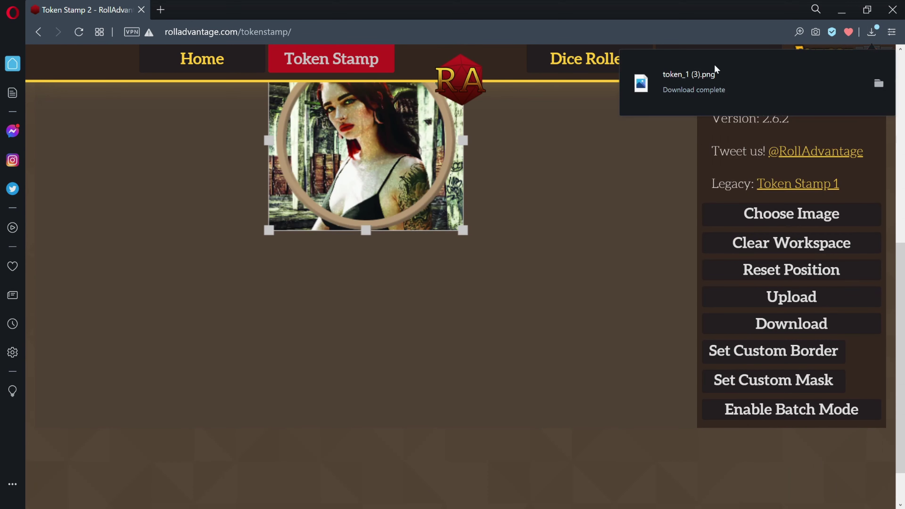
{"action": "left_click_drag", "start_coordinate": [671, 68], "coordinate": [578, 130]}
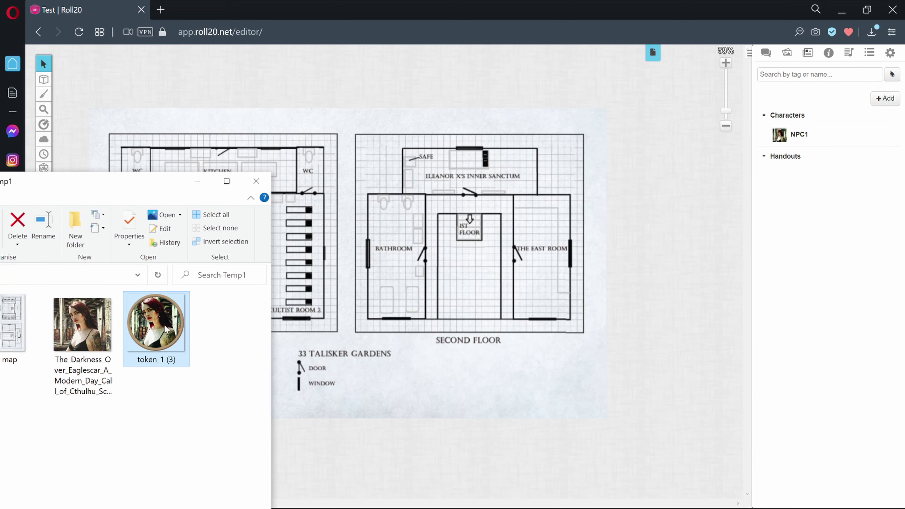
Add the token_1 (3) image to the second floor of the map and shrink it to about one grid square
{"action": "left_click_drag", "start_coordinate": [497, 319], "coordinate": [409, 406]}
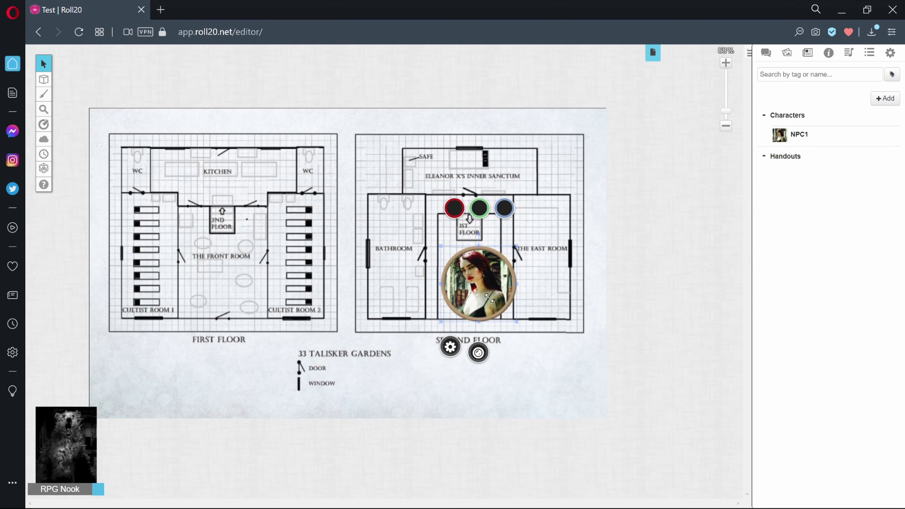
{"action": "left_click_drag", "start_coordinate": [490, 298], "coordinate": [478, 256]}
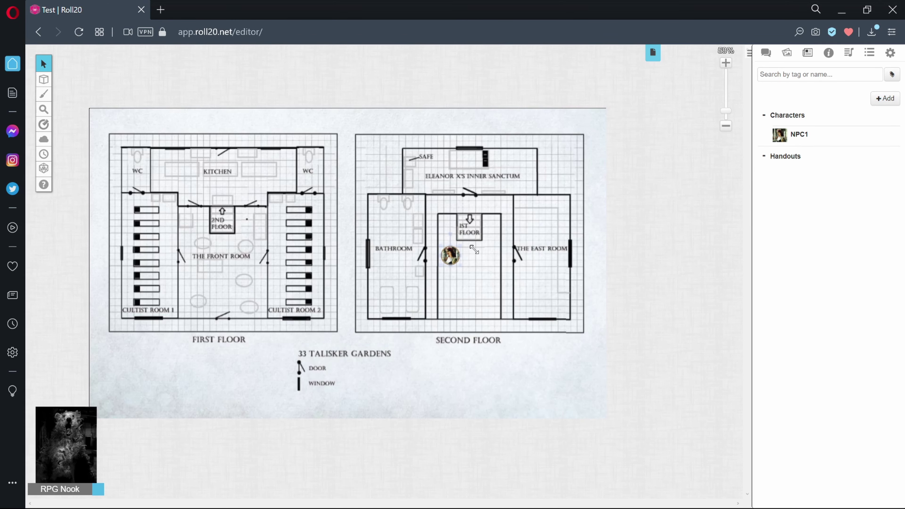
{"action": "left_click", "coordinate": [450, 253]}
{"action": "scroll", "coordinate": [455, 221], "scroll_direction": "up", "scroll_amount": 5}
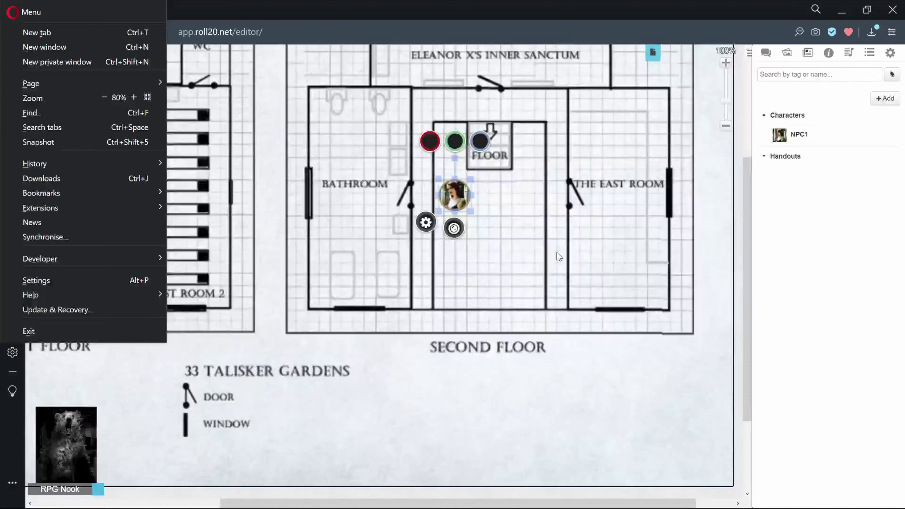
Set the token to represent the NPC1 character and save the token settings
{"action": "left_click", "coordinate": [458, 193]}
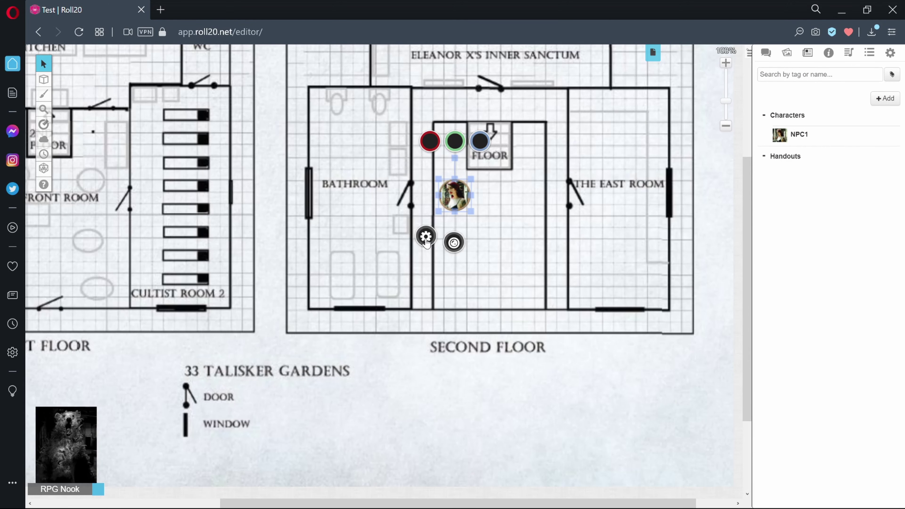
{"action": "left_click", "coordinate": [425, 237]}
{"action": "left_click", "coordinate": [356, 177]}
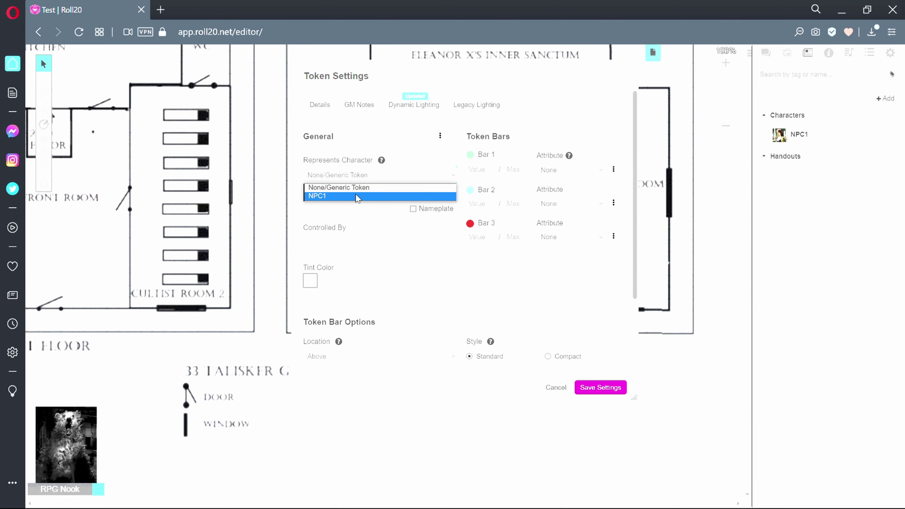
{"action": "left_click", "coordinate": [357, 197]}
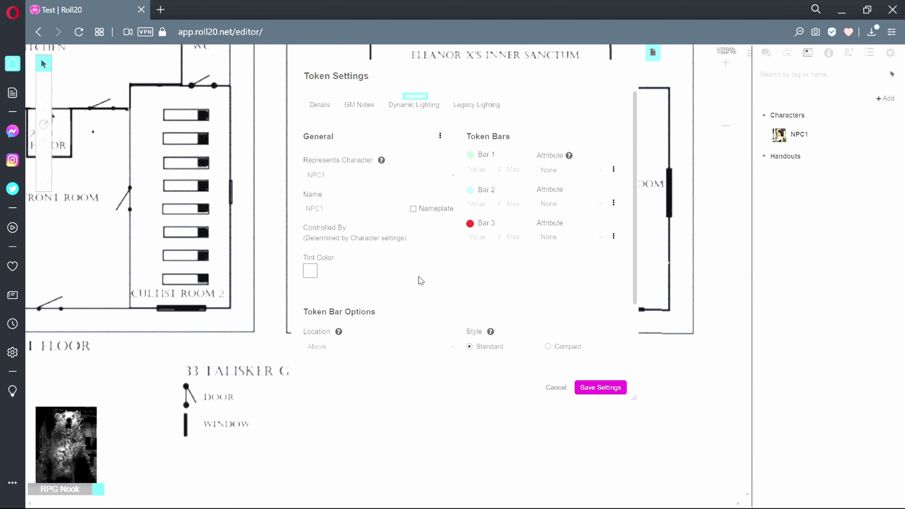
{"action": "left_click", "coordinate": [601, 388]}
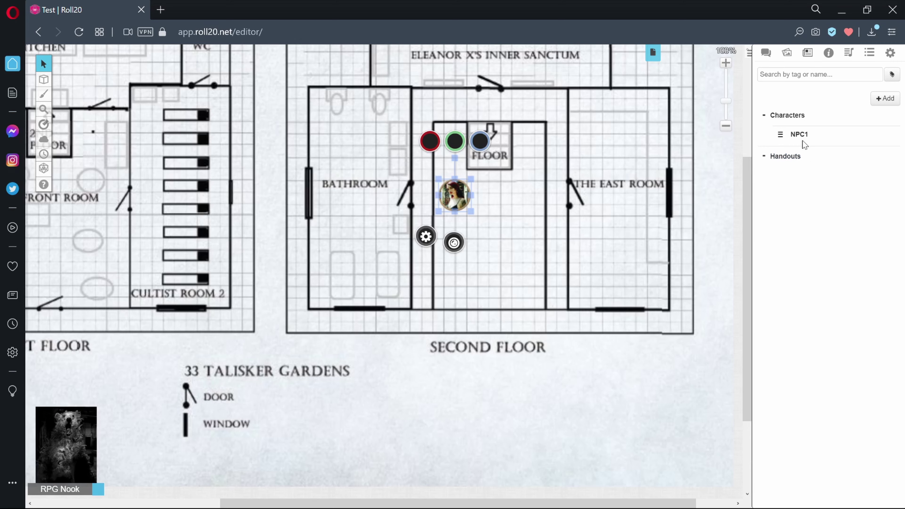
Assign the round portrait token on the map as NPC1's default token, save the character and close its sheet
{"action": "left_click", "coordinate": [799, 134]}
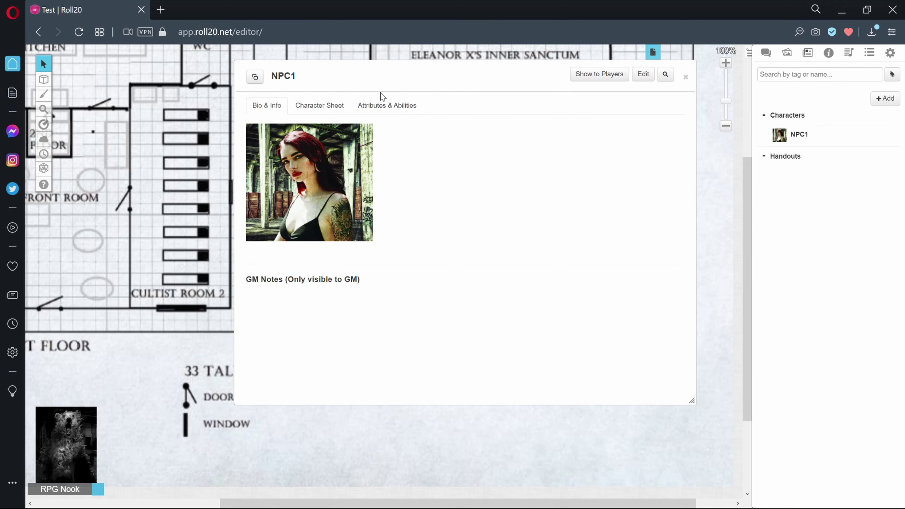
{"action": "left_click_drag", "start_coordinate": [563, 120], "coordinate": [506, 222]}
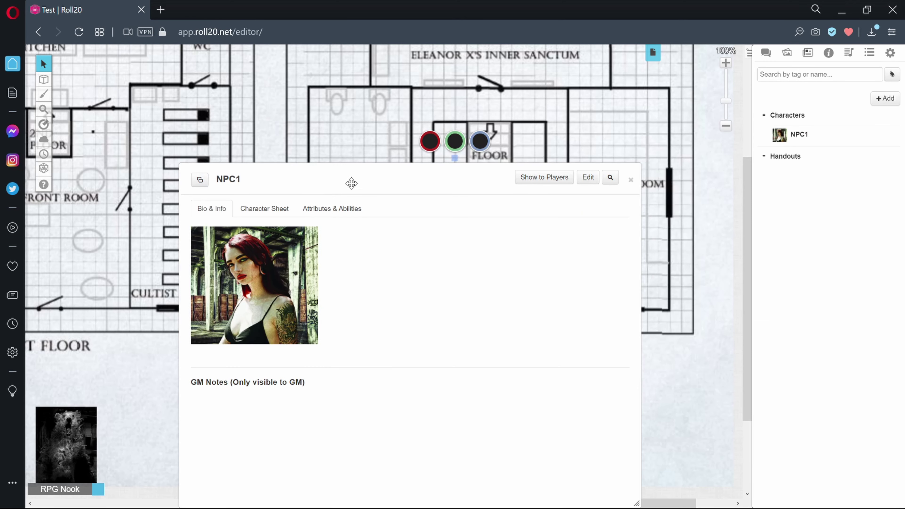
{"action": "left_click", "coordinate": [589, 182]}
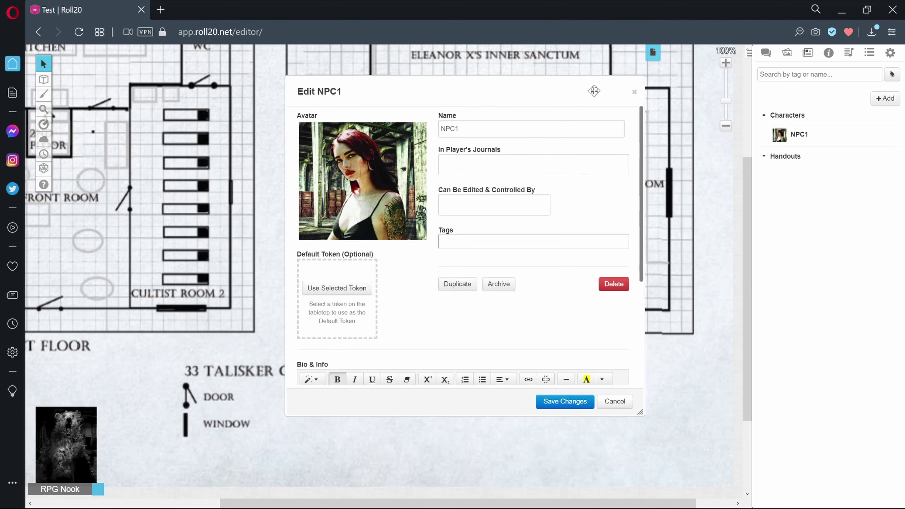
{"action": "left_click_drag", "start_coordinate": [523, 93], "coordinate": [733, 93]}
{"action": "left_click_drag", "start_coordinate": [462, 183], "coordinate": [368, 254]}
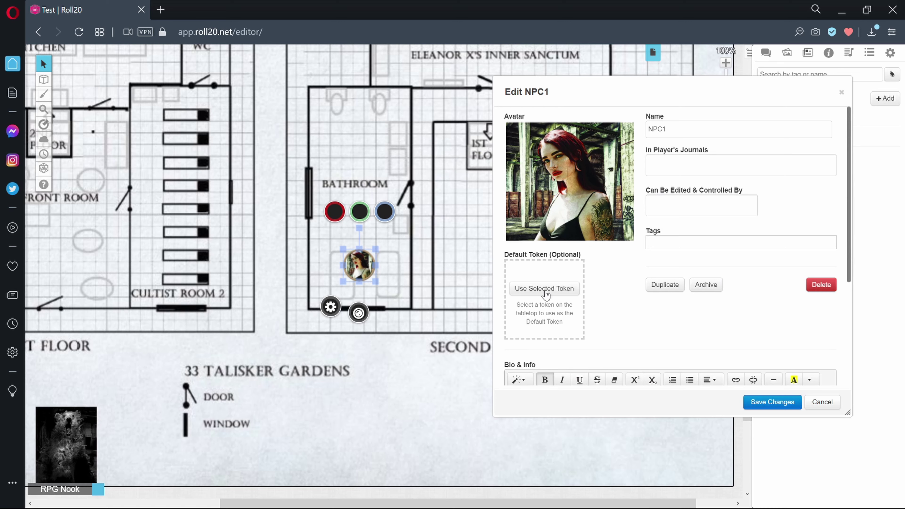
{"action": "left_click", "coordinate": [546, 289]}
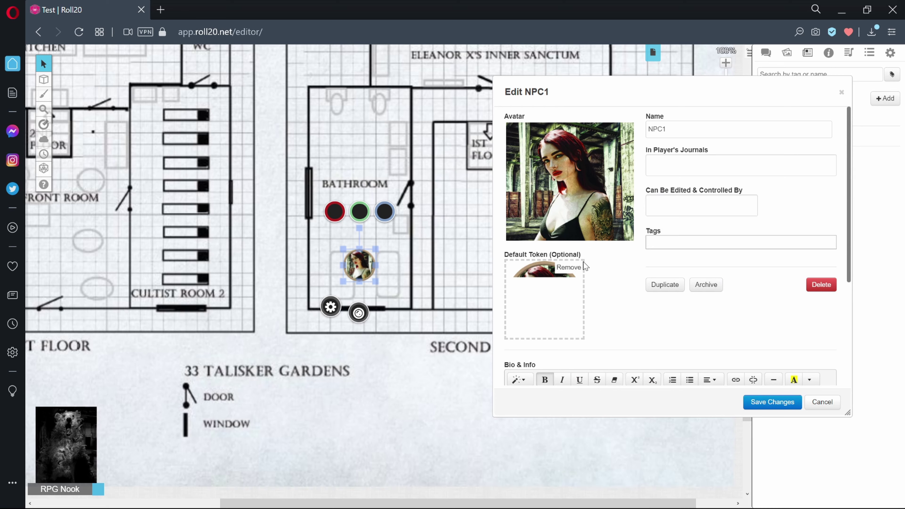
{"action": "left_click", "coordinate": [772, 406]}
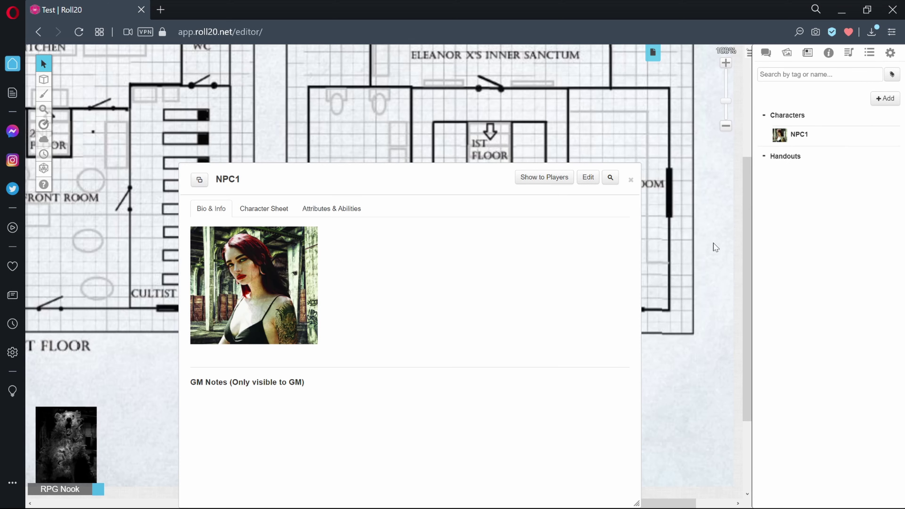
{"action": "left_click", "coordinate": [632, 181]}
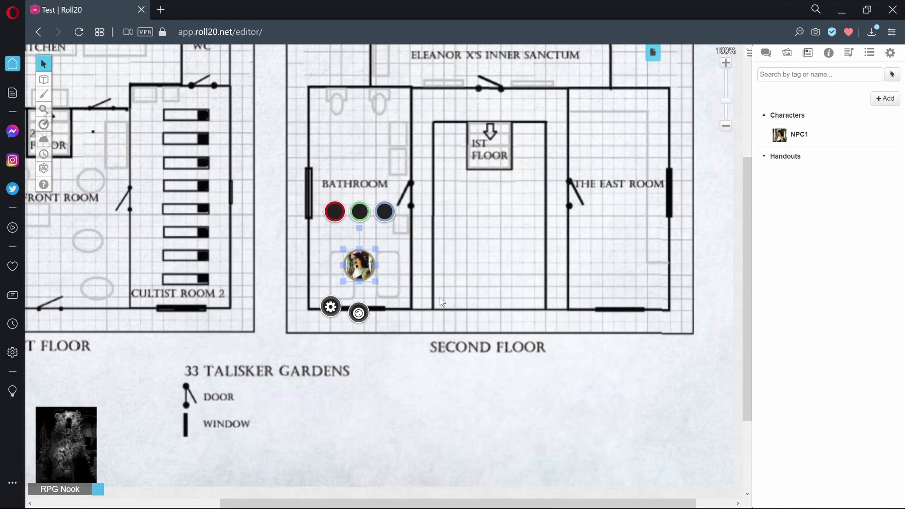
Remove the token from the bathroom and place the NPC1 character from the journal in the second floor's central hall
{"action": "left_click", "coordinate": [444, 282]}
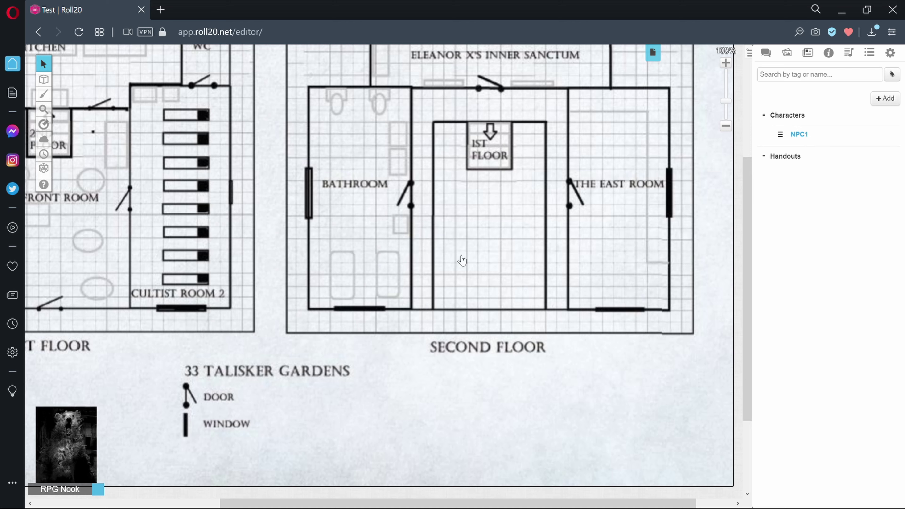
{"action": "left_click_drag", "start_coordinate": [462, 261], "coordinate": [462, 260]}
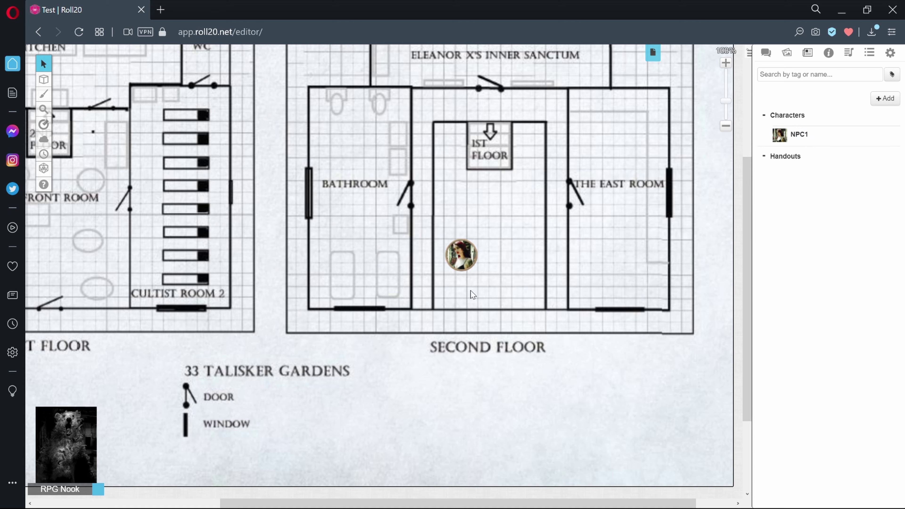
Reposition the NPC1 token in the central hall, just below the 1st Floor stairs, and deselect it
{"action": "scroll", "coordinate": [480, 282], "scroll_direction": "up", "scroll_amount": 5}
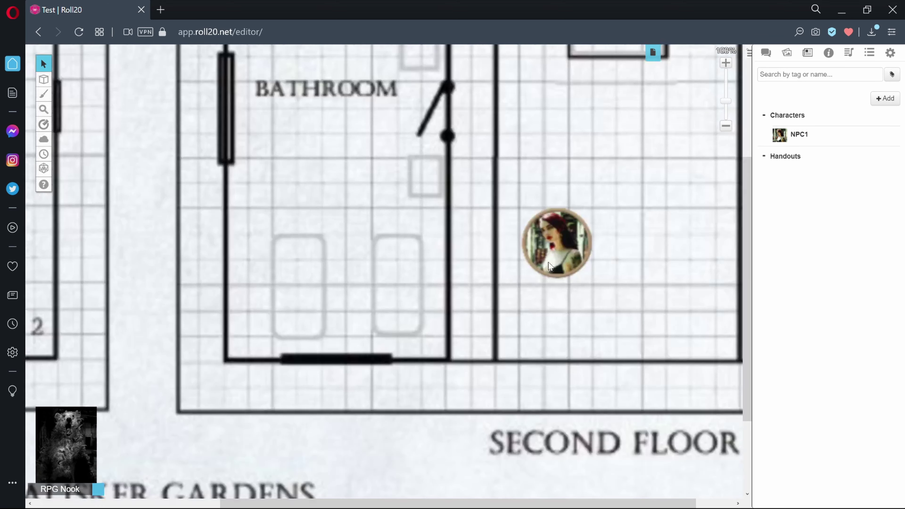
{"action": "key", "text": "alt"}
{"action": "left_click", "coordinate": [383, 308]}
{"action": "left_click_drag", "start_coordinate": [383, 307], "coordinate": [587, 187]}
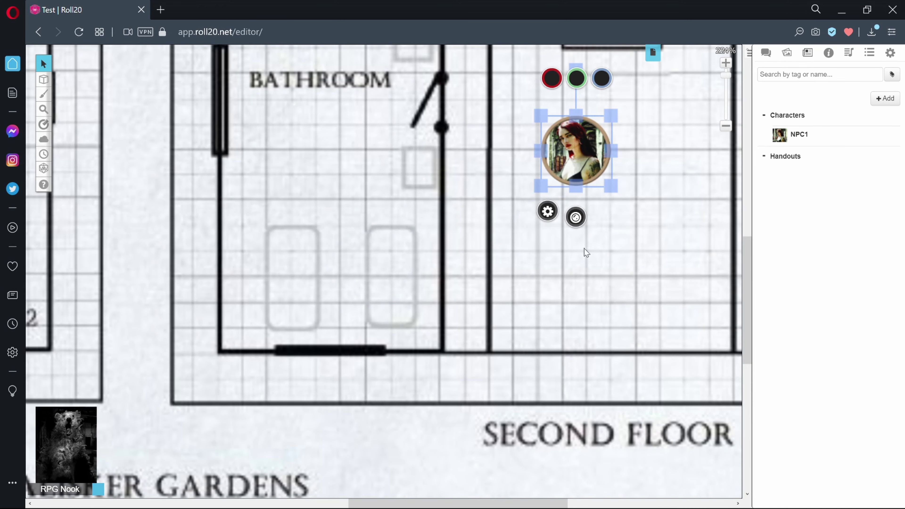
{"action": "left_click", "coordinate": [587, 264]}
{"action": "scroll", "coordinate": [597, 302], "scroll_direction": "down", "scroll_amount": 2}
{"action": "scroll", "coordinate": [597, 300], "scroll_direction": "down", "scroll_amount": 3}
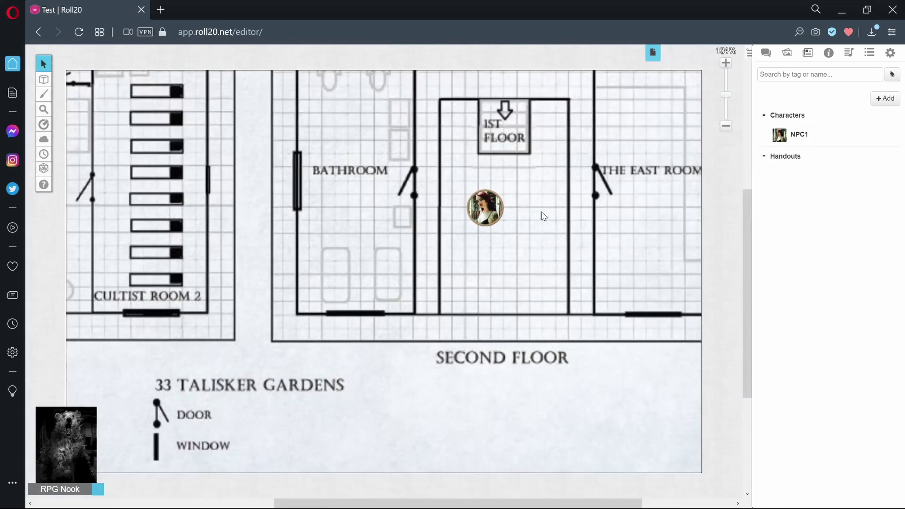
Review NPC1's Bio & Info page, close it and check the images in the Temp1 folder
{"action": "left_click", "coordinate": [794, 137]}
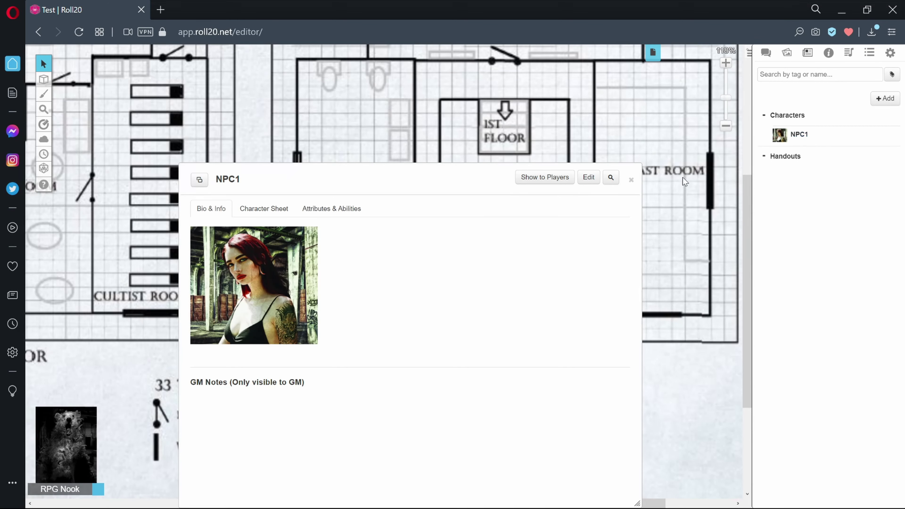
{"action": "key", "text": "Escape"}
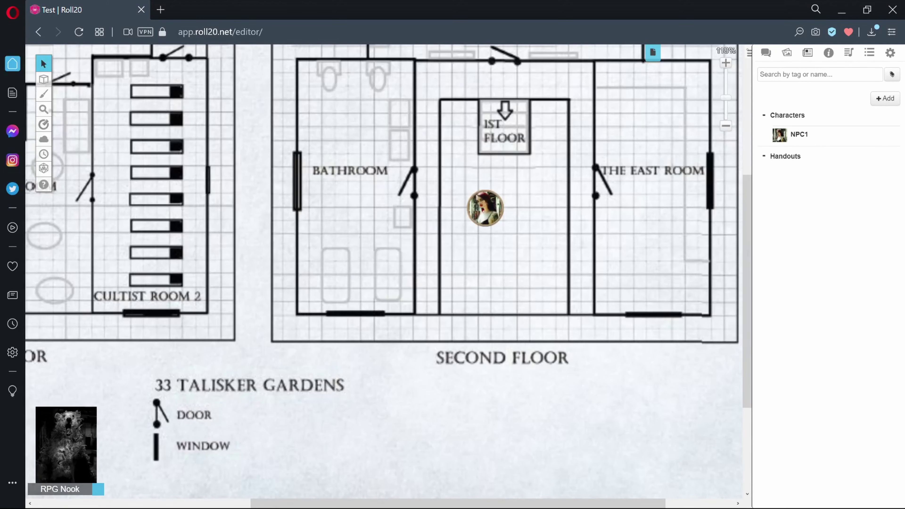
{"action": "key", "text": "alt+Tab"}
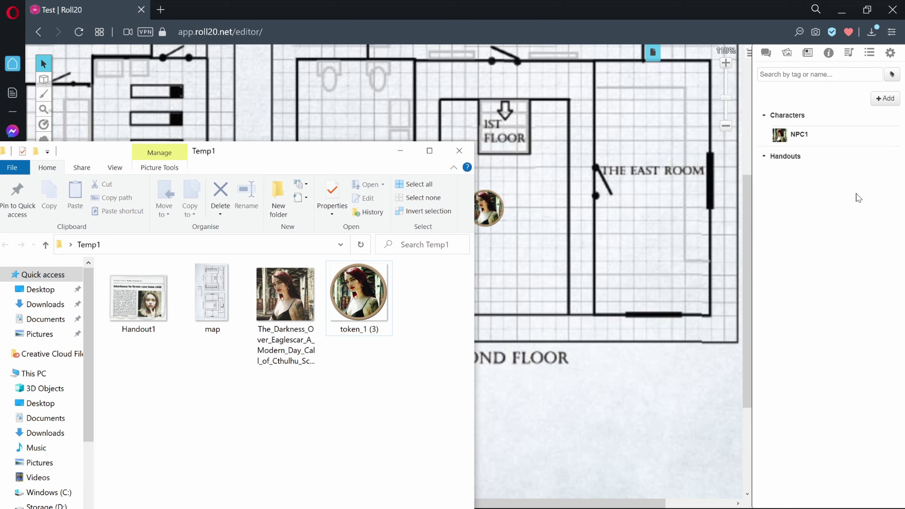
Add a new handout to the Handouts folder of the journal and open it
{"action": "right_click", "coordinate": [823, 164]}
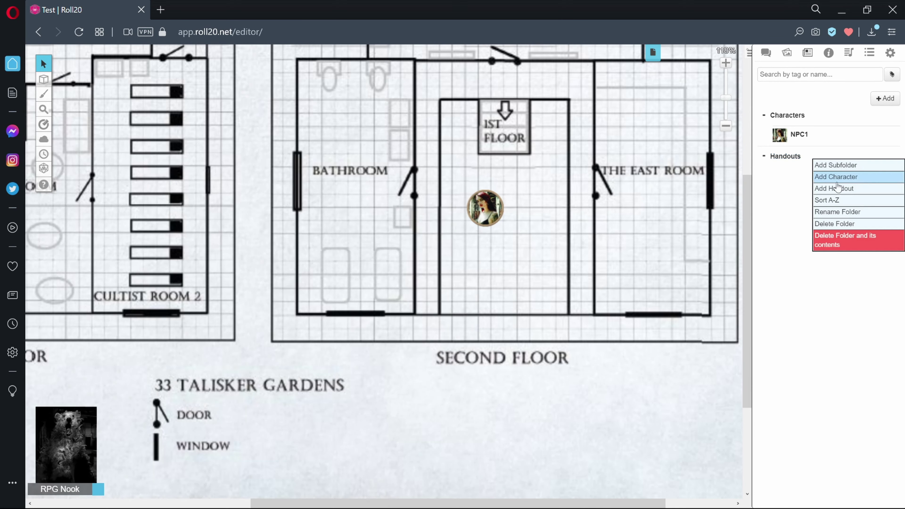
{"action": "right_click", "coordinate": [788, 158]}
{"action": "left_click", "coordinate": [825, 185]}
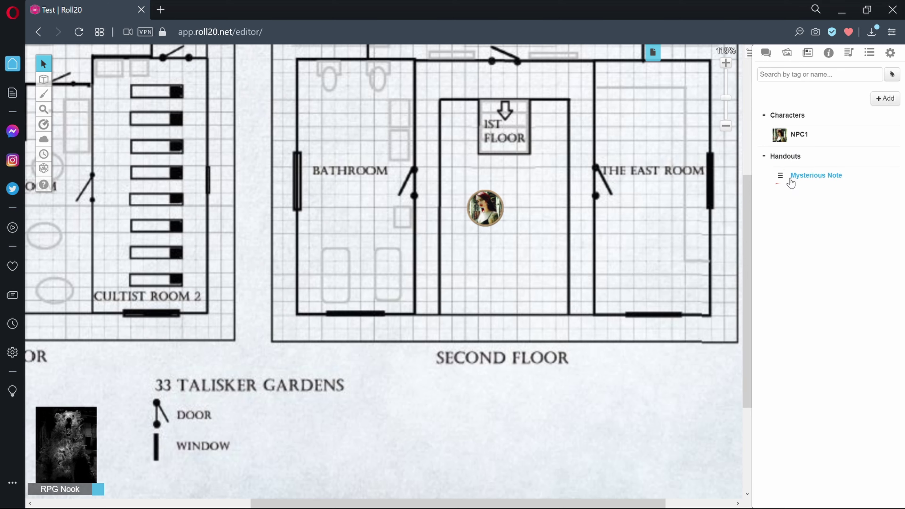
{"action": "left_click", "coordinate": [790, 182]}
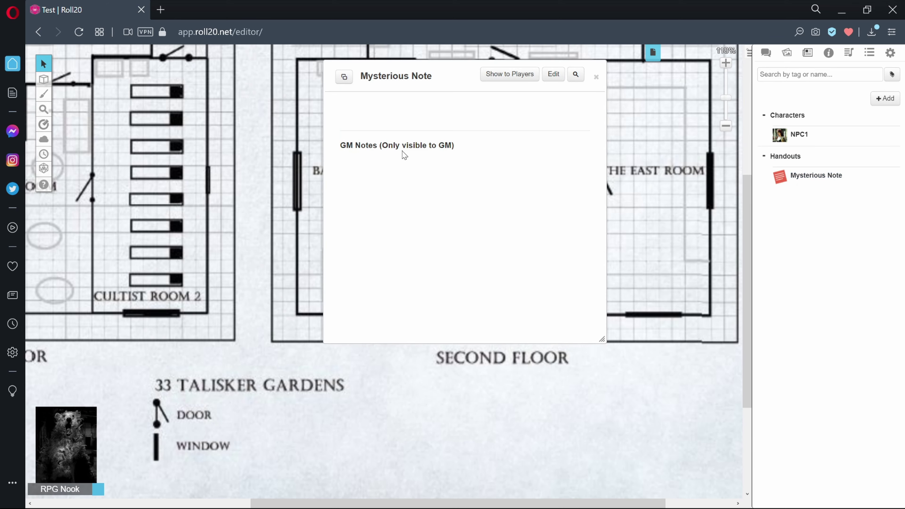
Edit the new handout and change its name to Handout
{"action": "left_click", "coordinate": [553, 74]}
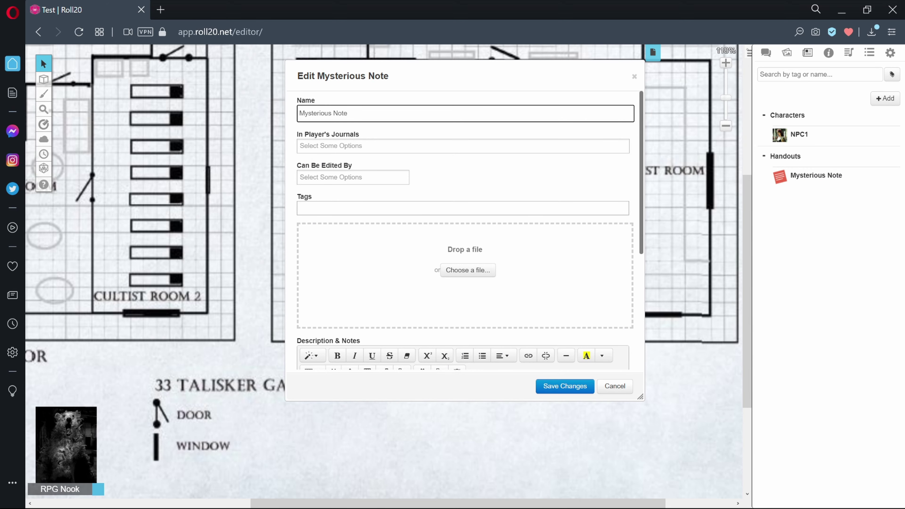
{"action": "left_click_drag", "start_coordinate": [347, 113], "coordinate": [294, 118]}
{"action": "key", "text": "BackSpace"}
Add the Handout1 image from the Temp1 folder to the handout, save the changes and close the handout
{"action": "key", "text": "alt+Tab"}
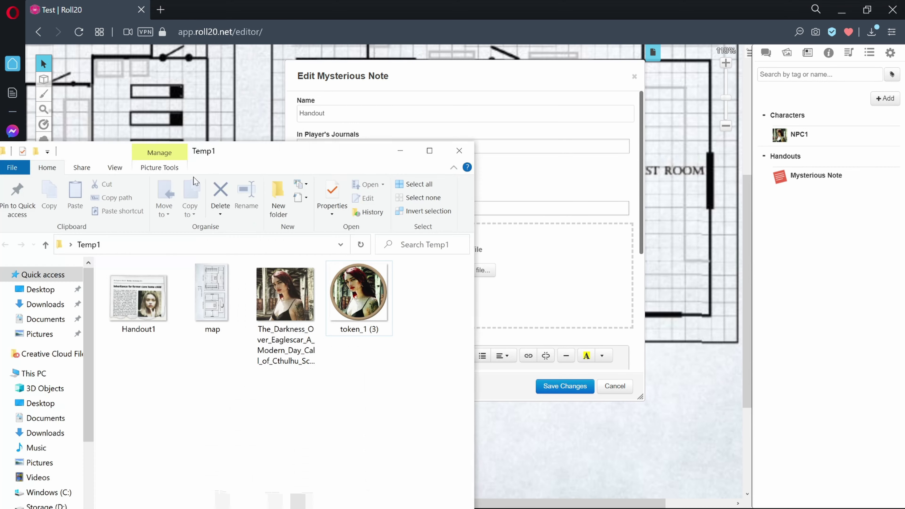
{"action": "left_click_drag", "start_coordinate": [137, 293], "coordinate": [497, 307]}
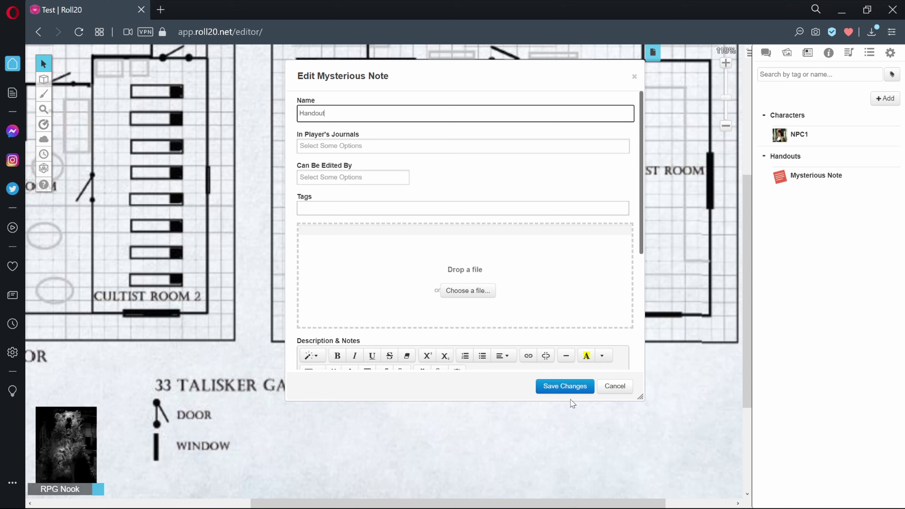
{"action": "left_click", "coordinate": [564, 386]}
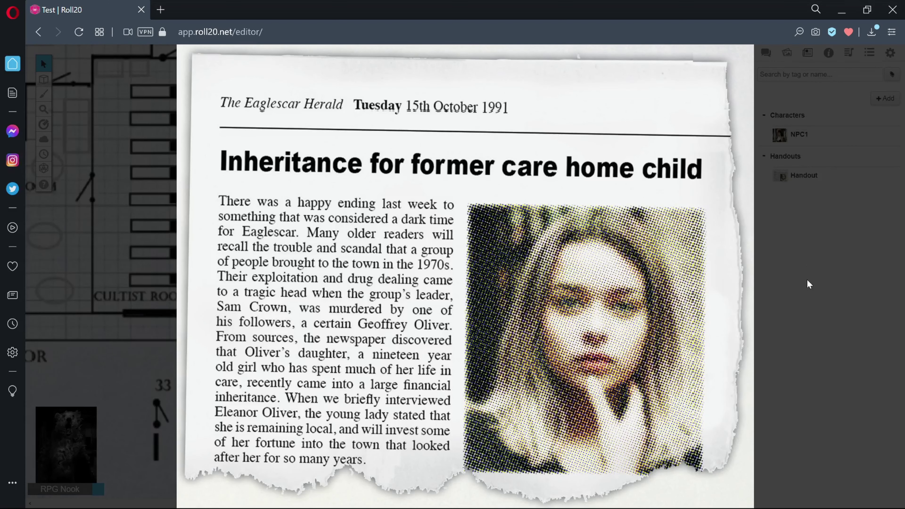
{"action": "left_click", "coordinate": [806, 279]}
{"action": "left_click", "coordinate": [675, 147]}
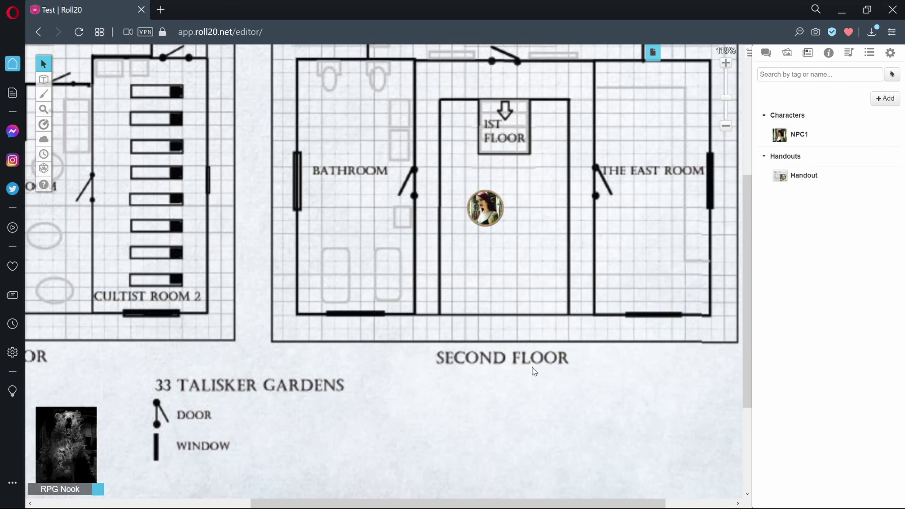
Look over NPC1's character sheet and its linked token on the map, then close the sheet and deselect the token
{"action": "scroll", "coordinate": [535, 370], "scroll_direction": "up", "scroll_amount": 5}
{"action": "left_click", "coordinate": [780, 135]}
{"action": "left_click_drag", "start_coordinate": [323, 191], "coordinate": [456, 181]}
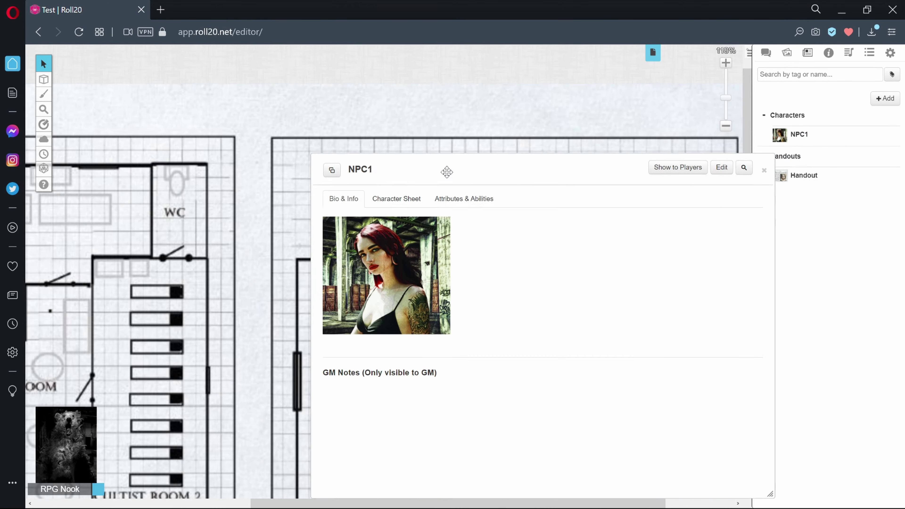
{"action": "left_click", "coordinate": [579, 113]}
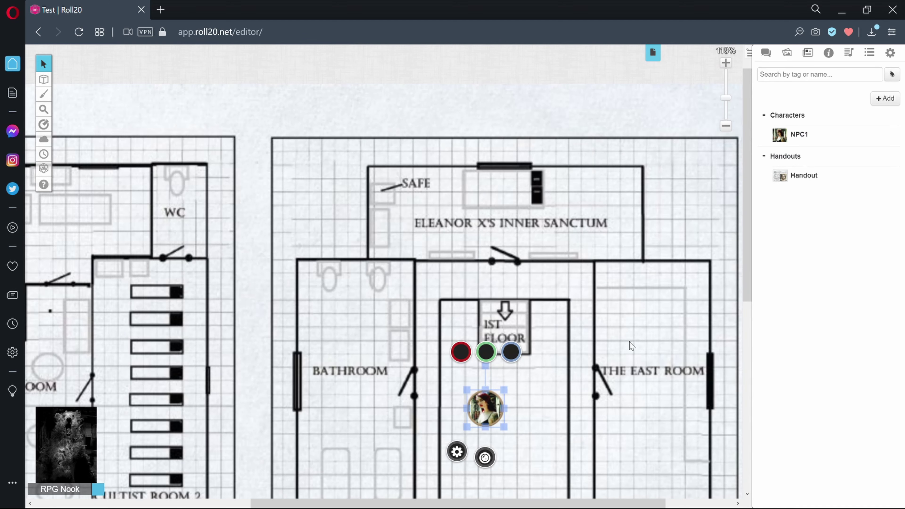
{"action": "left_click", "coordinate": [618, 378]}
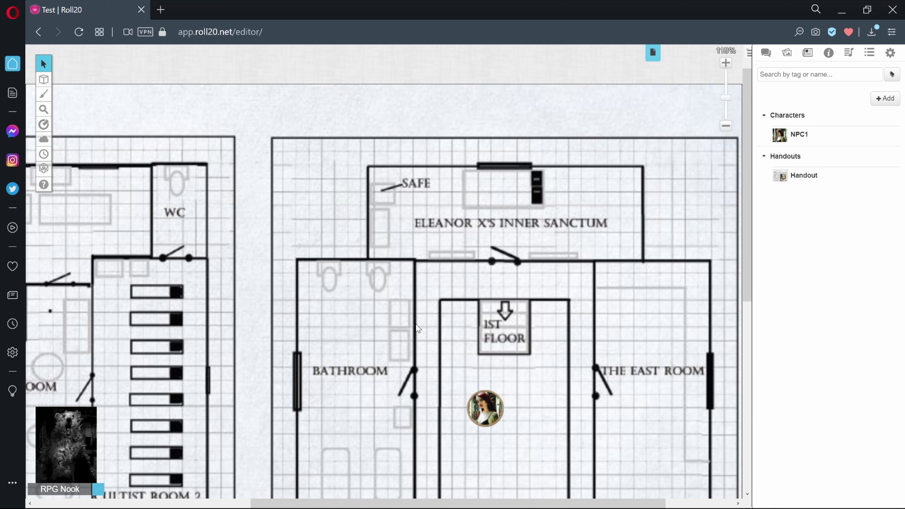
{"action": "scroll", "coordinate": [448, 345], "scroll_direction": "down", "scroll_amount": 3}
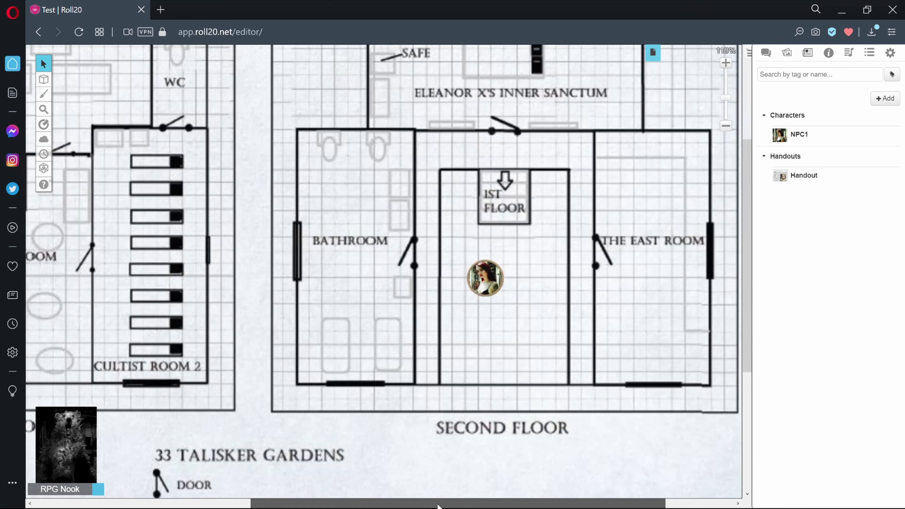
{"action": "left_click_drag", "start_coordinate": [376, 503], "coordinate": [443, 504]}
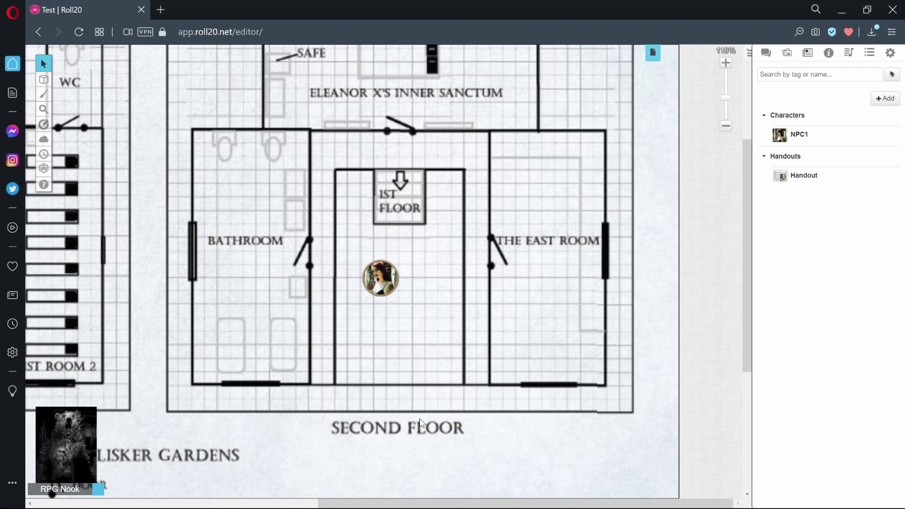
{"action": "scroll", "coordinate": [456, 398], "scroll_direction": "up", "scroll_amount": 3}
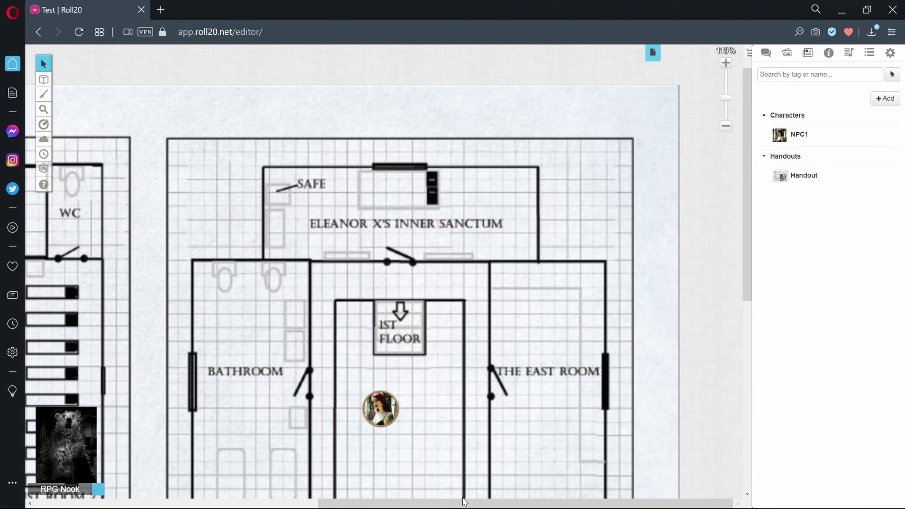
{"action": "left_click_drag", "start_coordinate": [413, 503], "coordinate": [303, 503]}
{"action": "scroll", "coordinate": [475, 366], "scroll_direction": "down", "scroll_amount": 3}
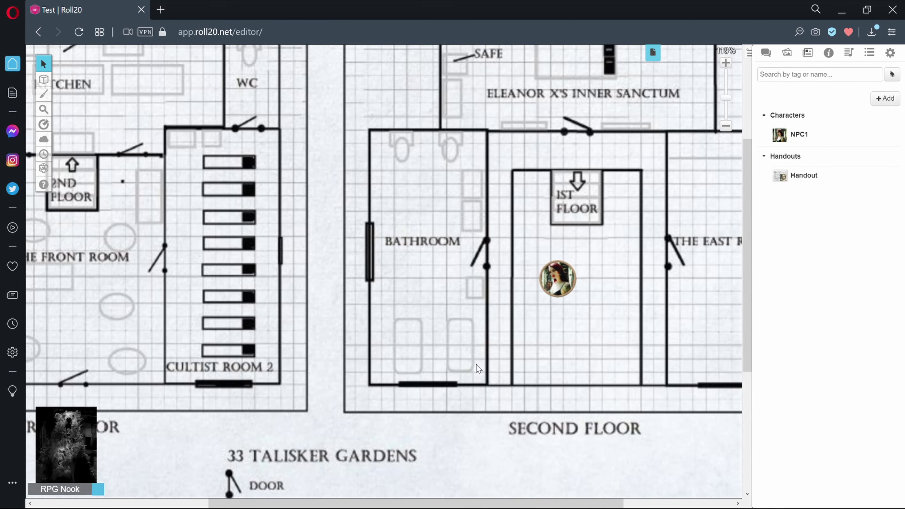
{"action": "left_click_drag", "start_coordinate": [373, 504], "coordinate": [479, 503]}
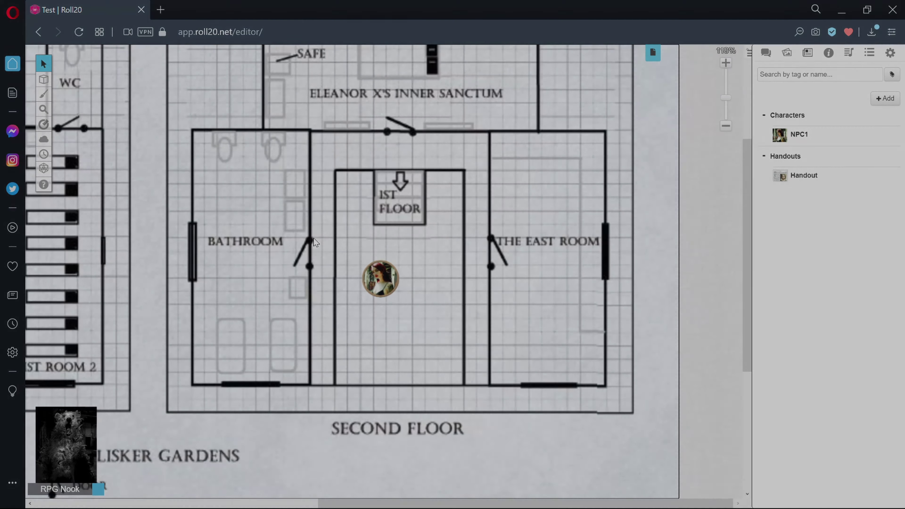